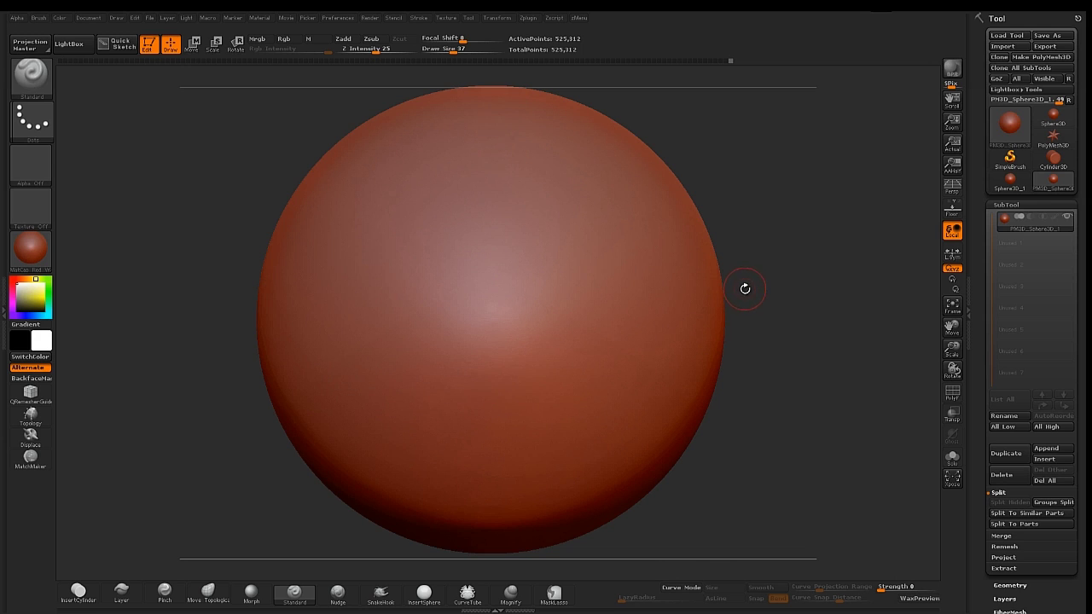
- Enable the Rgb channel, choose yellow and paint a stroke on the front of the sphere
mouse_move(1058, 220)
click(288, 39)
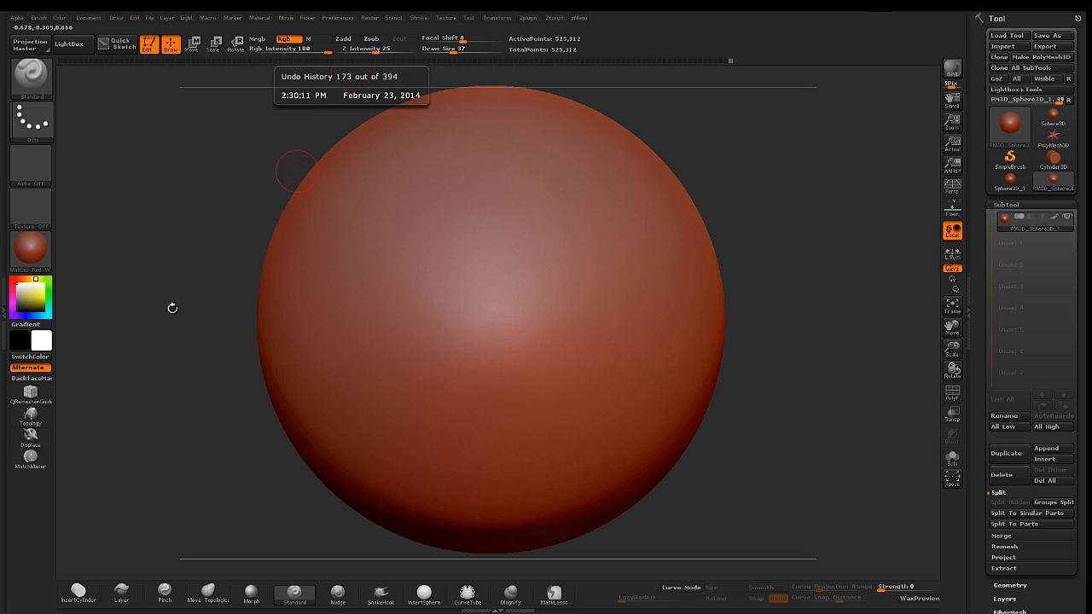
click(39, 298)
mouse_move(561, 227)
mouse_down()
mouse_move(591, 326)
mouse_move(580, 256)
mouse_up()
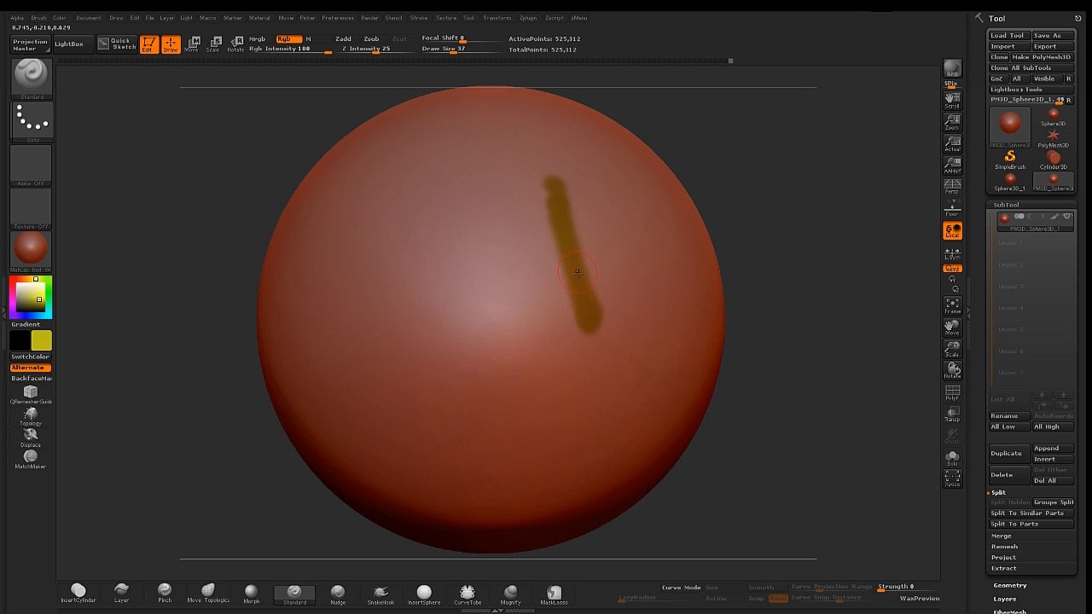
- Paint a faint yellow stroke at Rgb Intensity 12, and paint over it at Rgb Intensity 100
key(i)
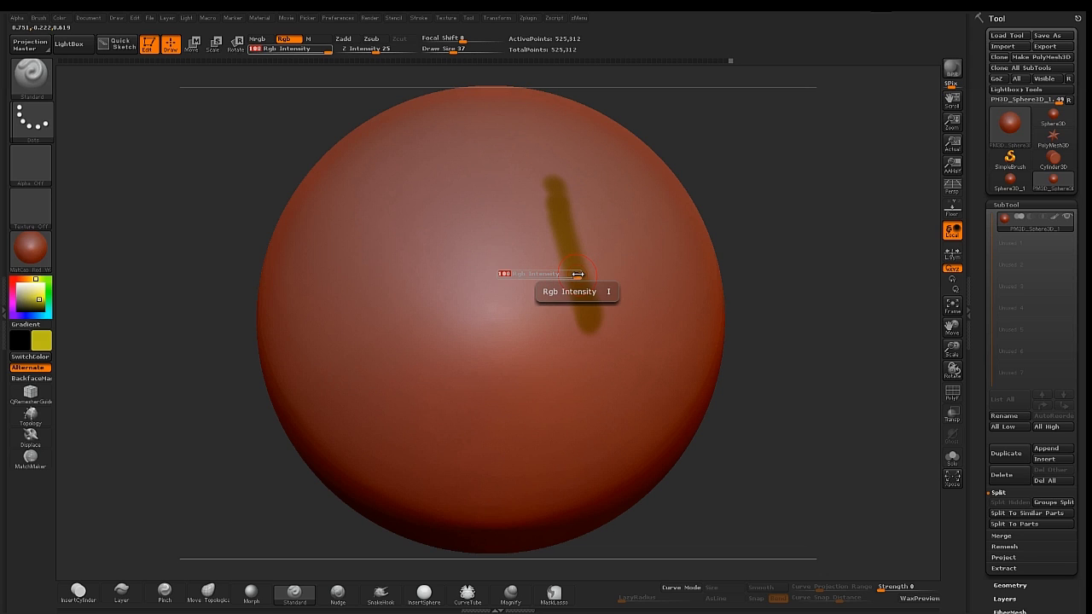
drag(578, 274, 510, 275)
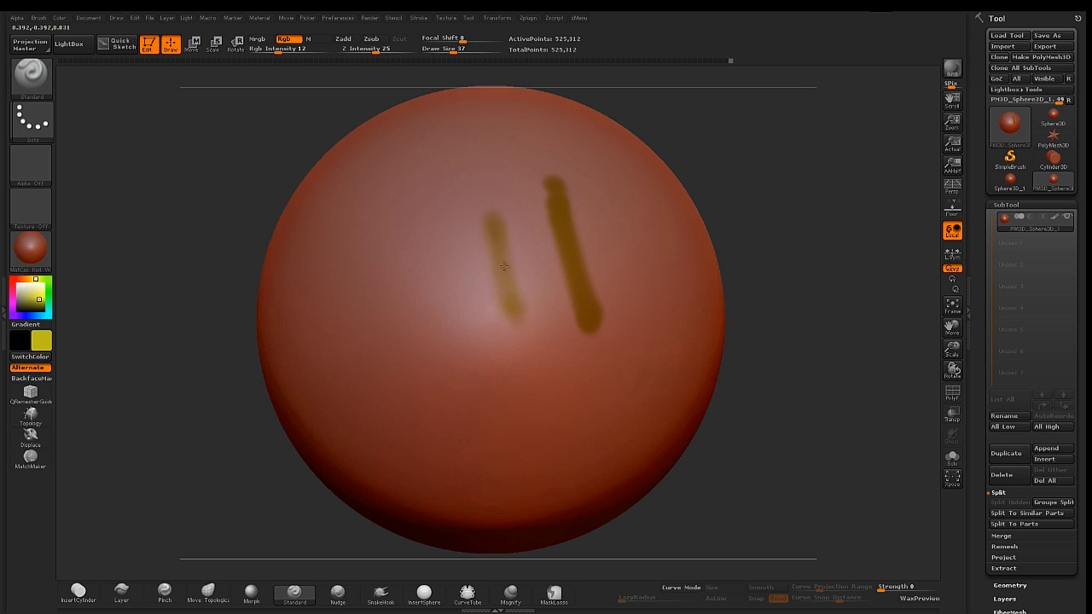
key(i)
drag(504, 260, 566, 256)
mouse_move(496, 224)
mouse_down()
mouse_move(519, 324)
mouse_move(507, 221)
mouse_up()
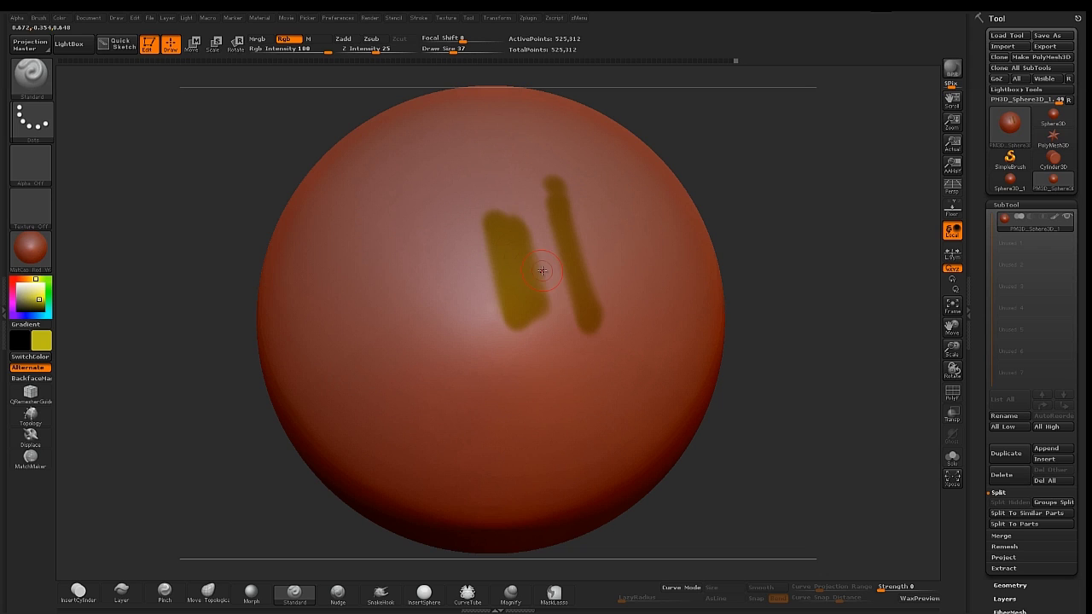
- Paint one yellow stroke with a Focal Shift of about 40 and another with Focal Shift -100
key(o)
drag(539, 280, 559, 279)
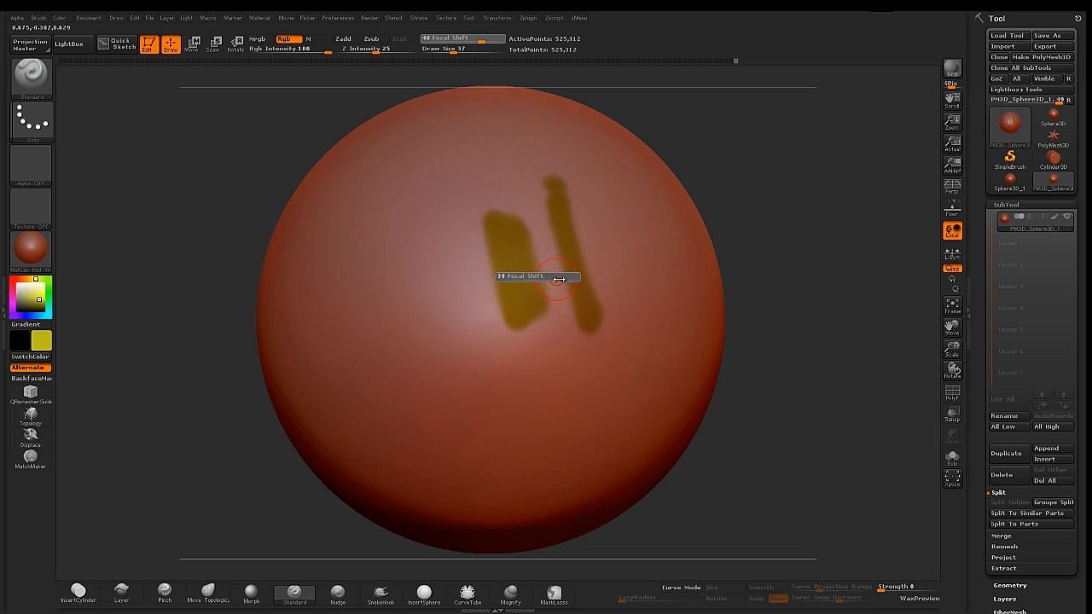
mouse_move(620, 216)
mouse_down()
mouse_move(613, 210)
mouse_move(636, 288)
mouse_up()
key(o)
drag(606, 239, 544, 242)
mouse_move(411, 257)
mouse_down()
mouse_move(421, 302)
mouse_move(412, 233)
mouse_move(433, 268)
mouse_up()
- Fill the whole sphere with the current yellow color
alt+right_drag(471, 296, 458, 302)
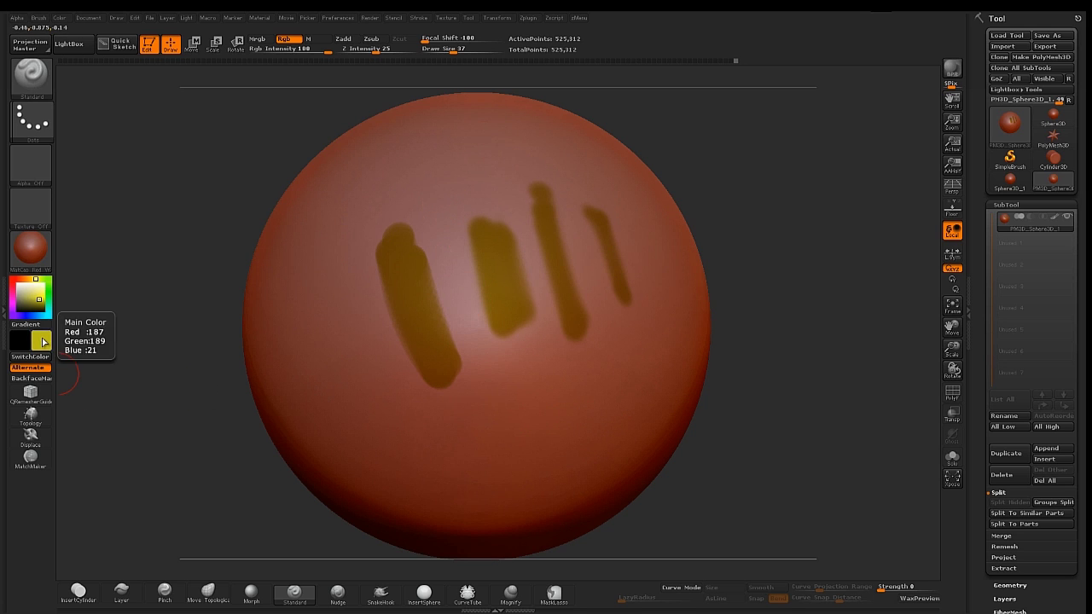
click(59, 19)
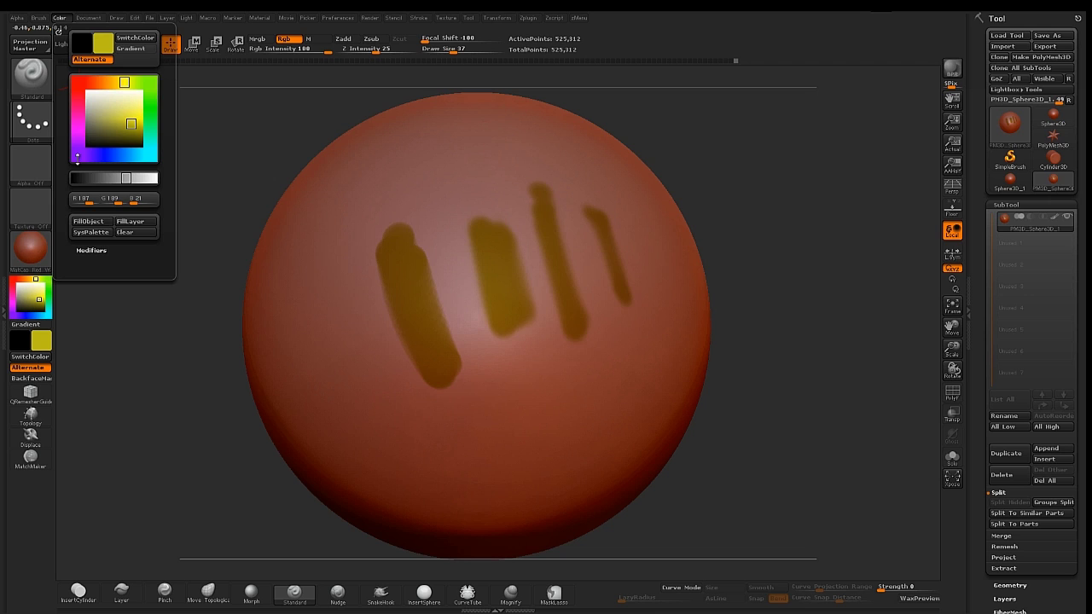
click(98, 222)
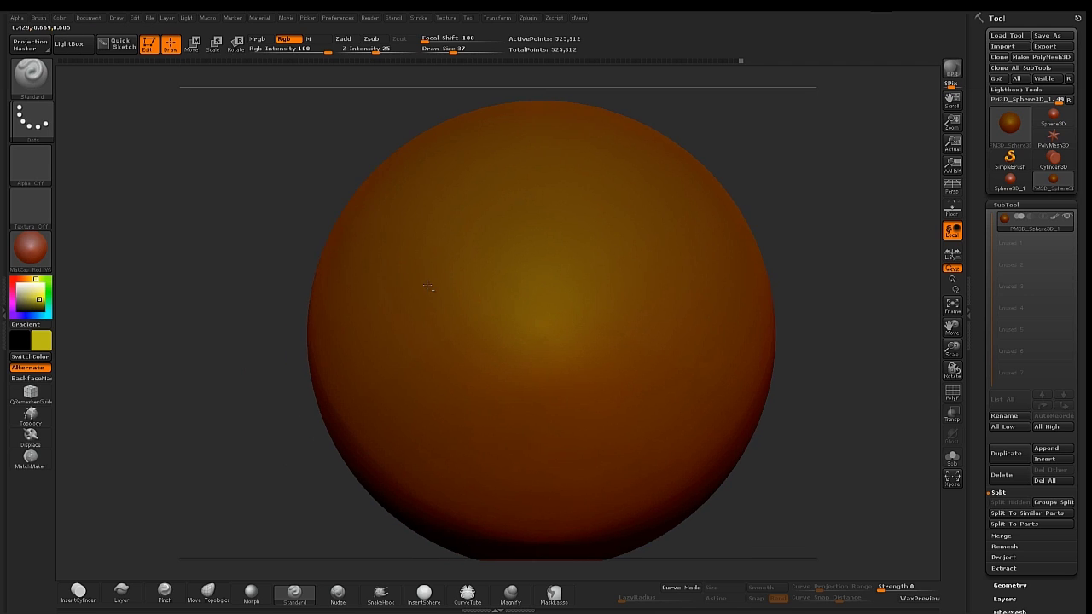
- Set the main color to white and fill the whole sphere with it
click(45, 345)
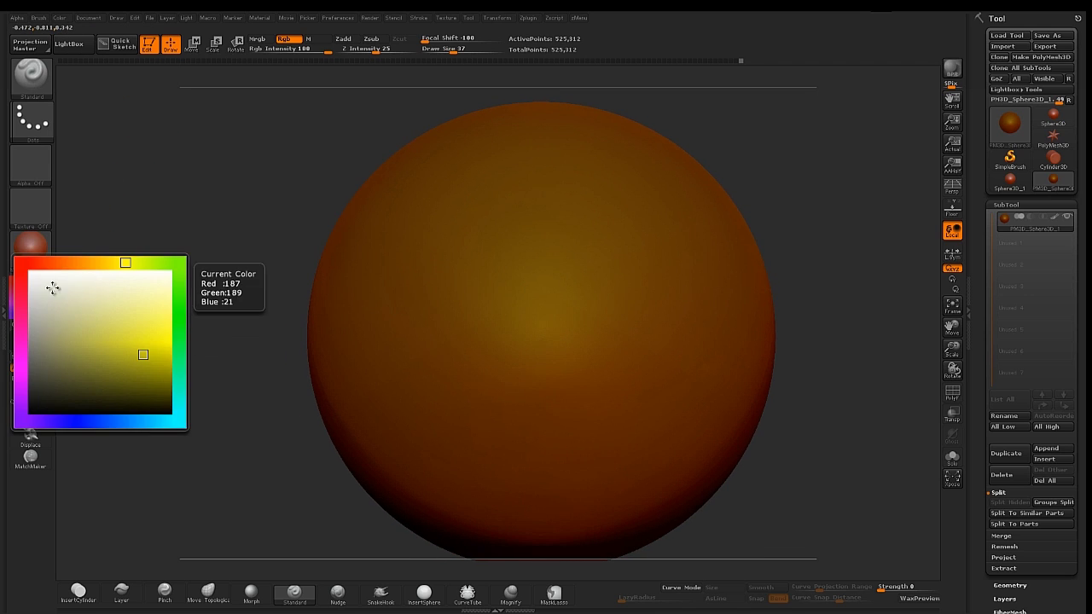
click(31, 272)
click(59, 18)
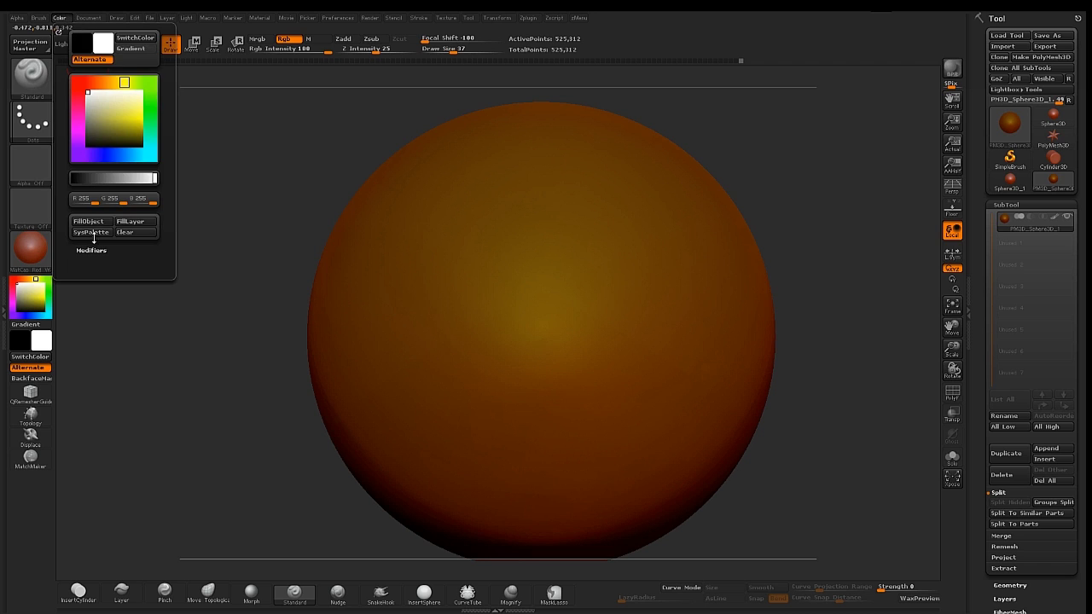
click(96, 227)
mouse_move(504, 251)
alt+right_down()
mouse_move(451, 225)
mouse_move(474, 226)
mouse_move(472, 210)
mouse_move(479, 234)
alt+right_up()
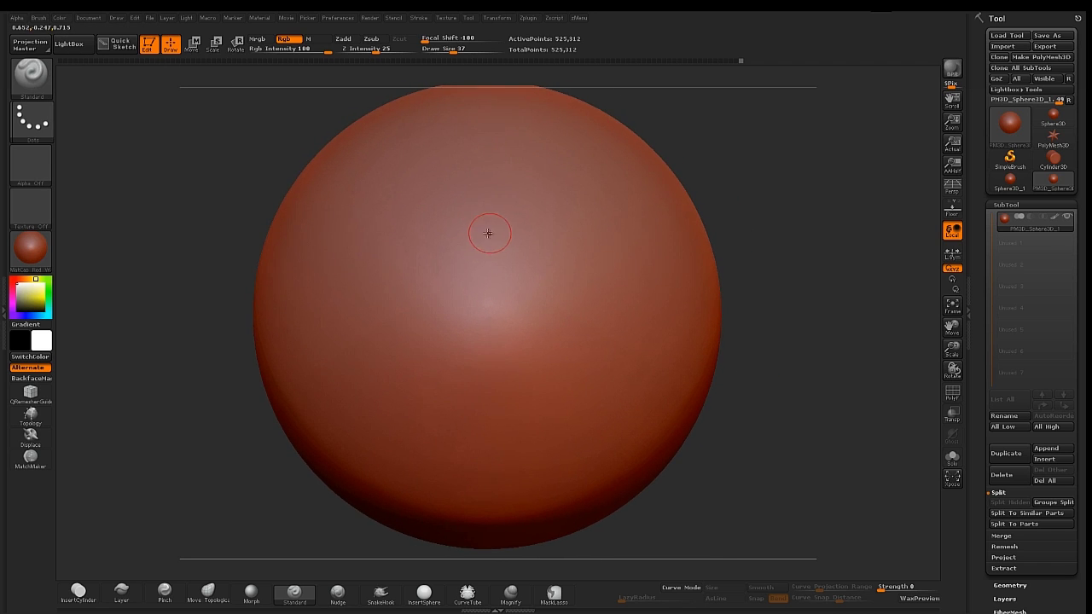
- Choose cyan as the main color and paint a solid patch of adjoining strokes on the sphere's front
click(34, 298)
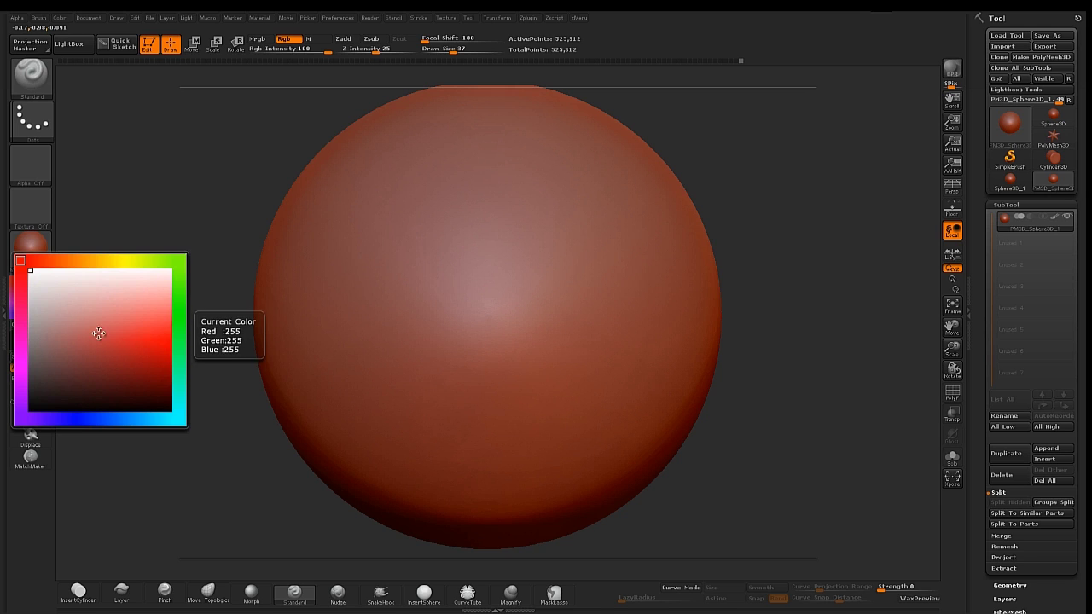
click(42, 342)
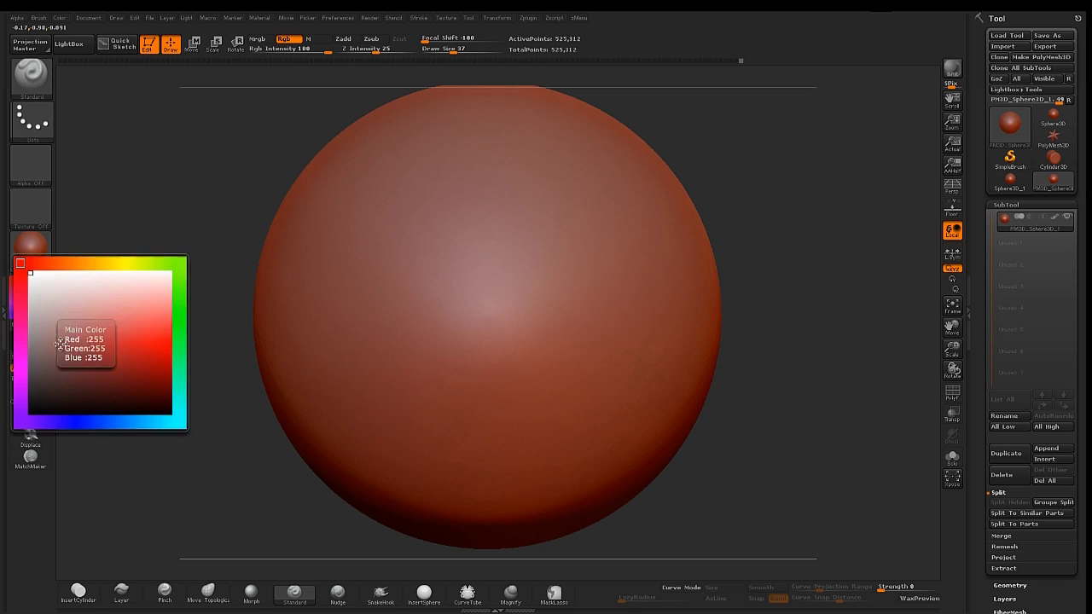
click(179, 418)
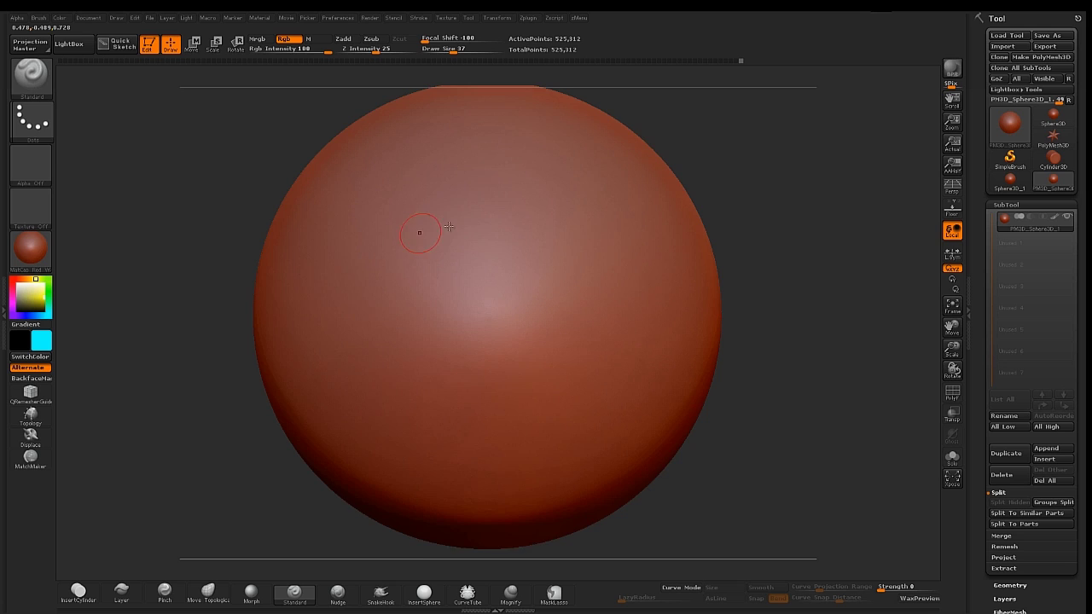
drag(485, 191, 515, 329)
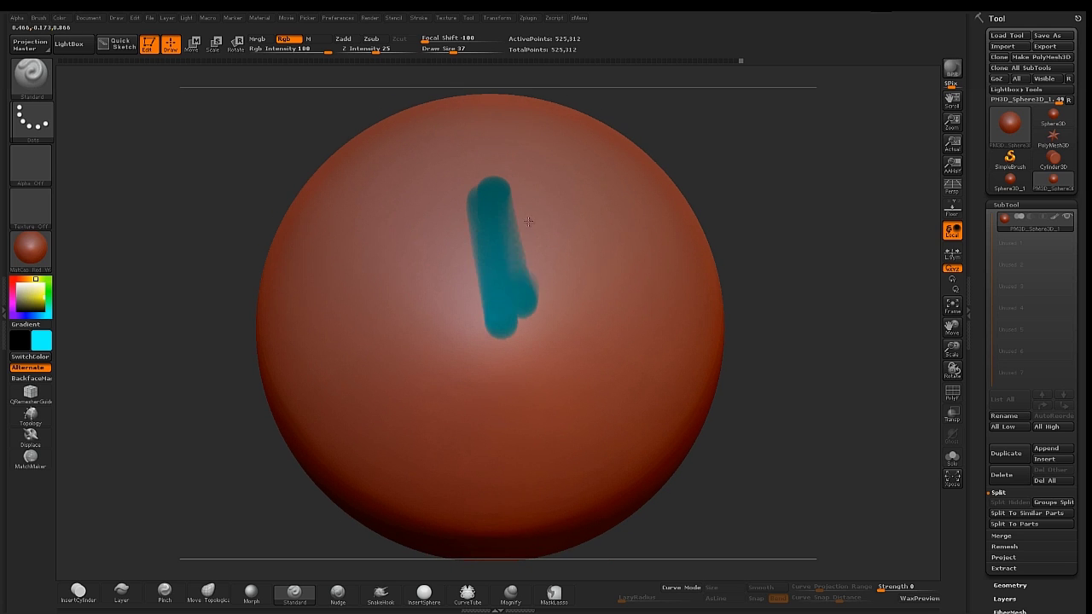
drag(520, 205, 554, 311)
drag(474, 222, 477, 320)
drag(457, 200, 465, 324)
drag(521, 196, 563, 320)
drag(512, 175, 567, 324)
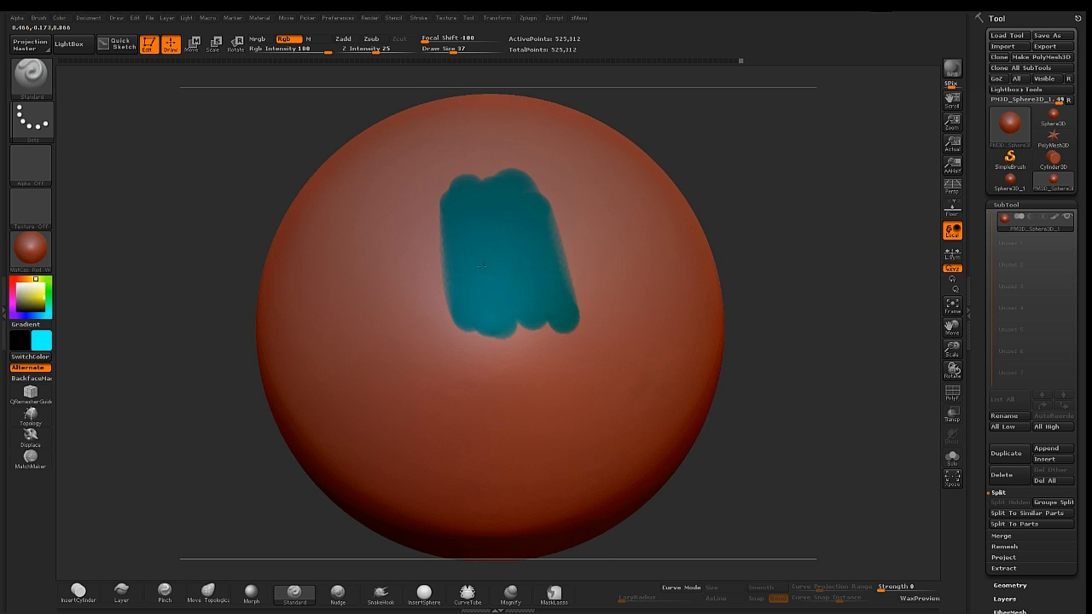
mouse_move(464, 171)
mouse_down()
mouse_move(491, 166)
mouse_move(512, 320)
mouse_up()
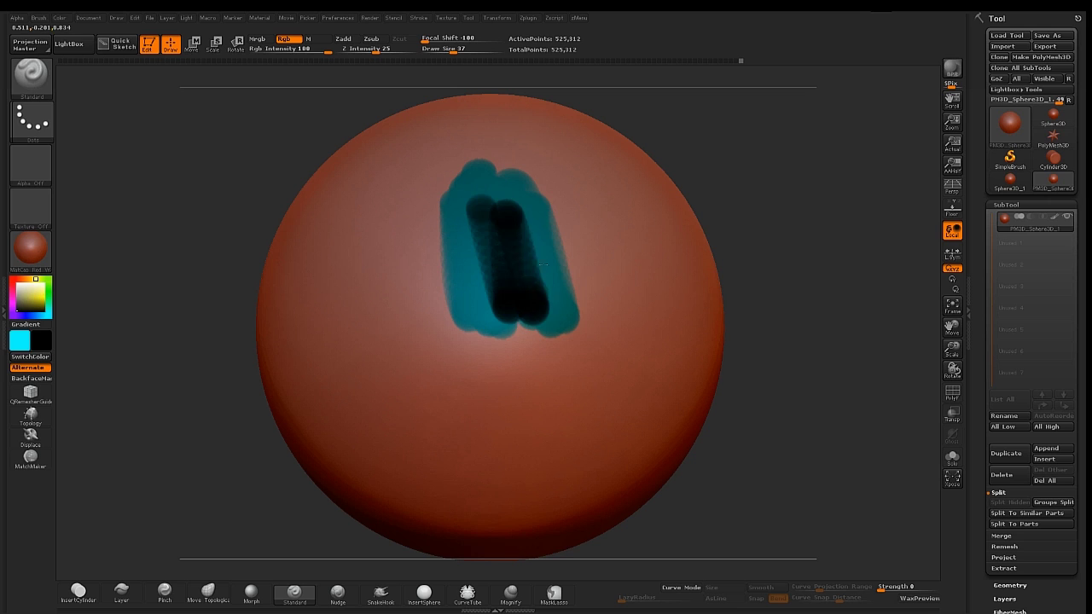
- Paint black strokes over the cyan patch with the secondary color, and swap back to cyan to paint over most of them
drag(537, 204, 558, 324)
mouse_move(524, 179)
mouse_down()
mouse_move(500, 290)
mouse_move(538, 311)
mouse_move(522, 200)
mouse_up()
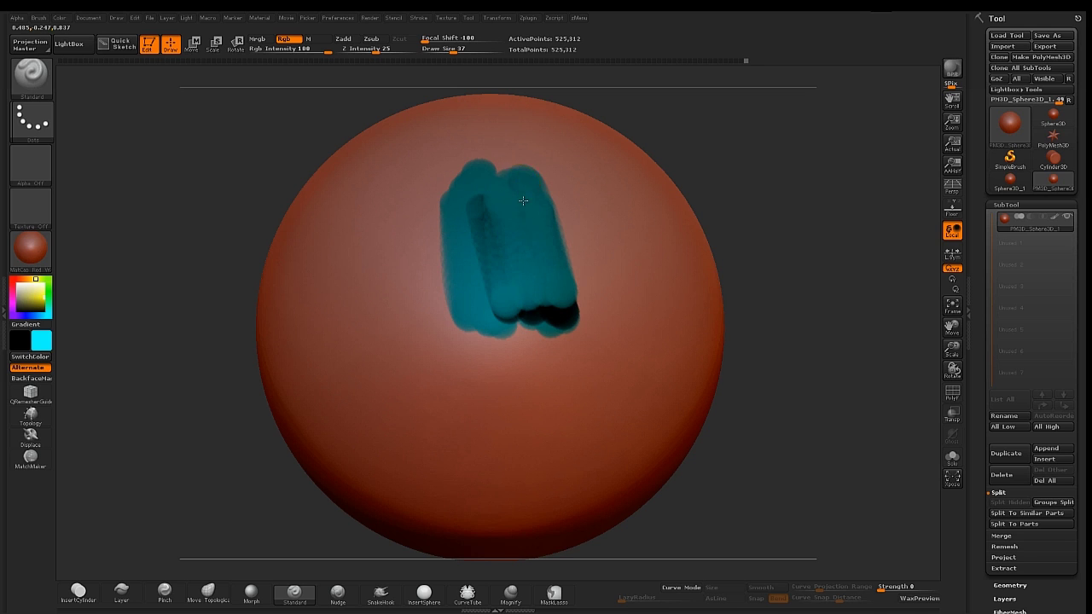
alt+right_drag(484, 254, 501, 240)
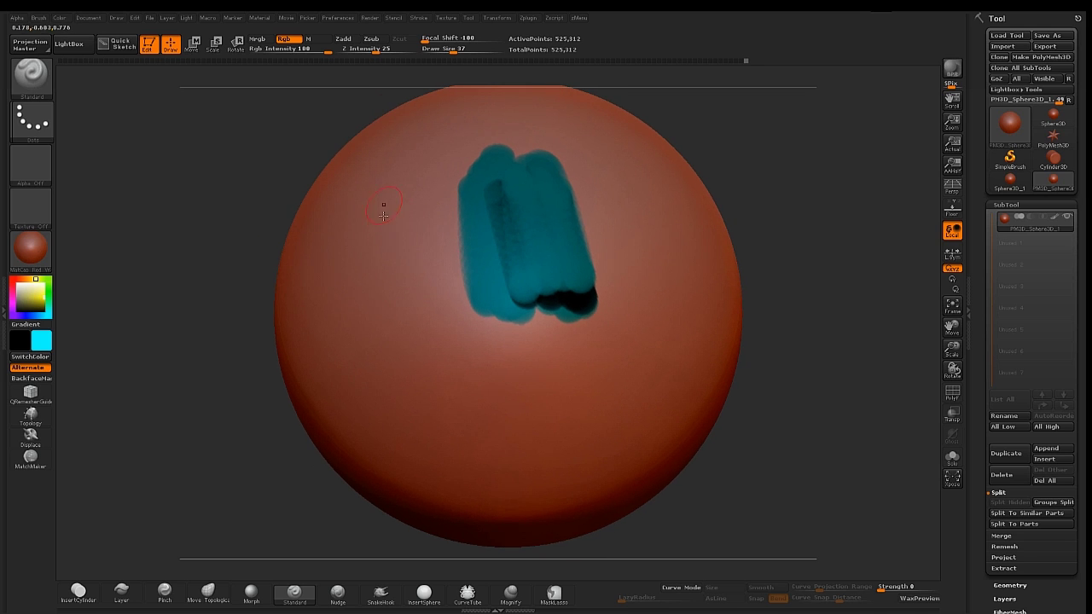
- Widen the cyan patch with more strokes, alternating between cyan and the black secondary color
mouse_move(384, 215)
alt+mouse_down()
mouse_move(413, 183)
mouse_move(444, 337)
mouse_move(490, 358)
mouse_move(437, 319)
alt+mouse_up()
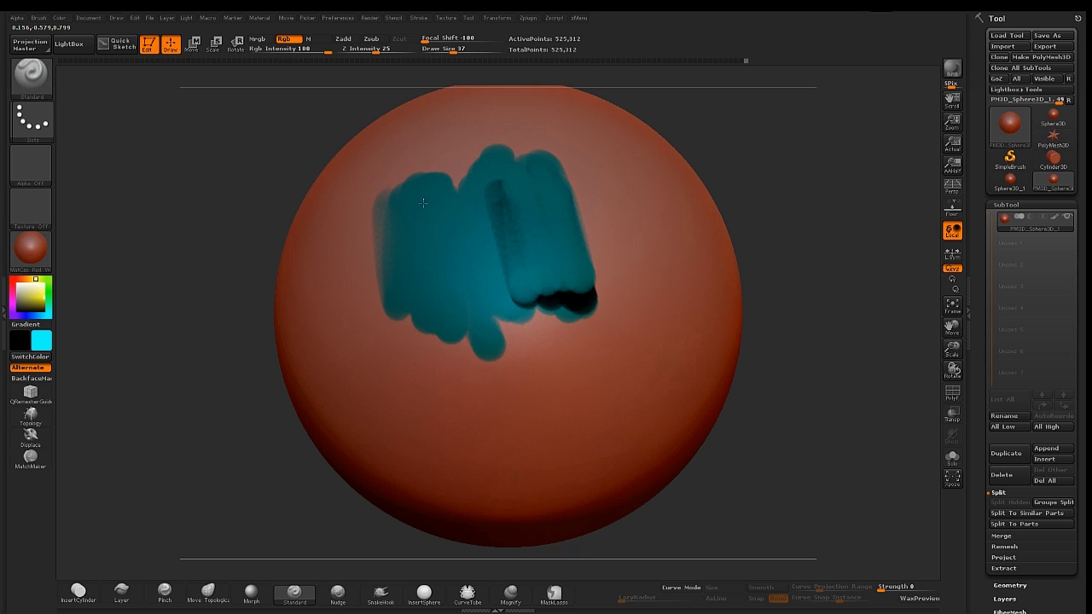
mouse_move(422, 202)
mouse_down()
mouse_move(418, 307)
mouse_move(411, 220)
mouse_move(424, 232)
mouse_move(452, 221)
mouse_up()
mouse_move(497, 268)
mouse_down()
mouse_move(557, 290)
mouse_move(407, 244)
mouse_move(414, 285)
mouse_up()
mouse_move(432, 214)
alt+right_down()
mouse_move(428, 227)
mouse_move(404, 208)
alt+right_up()
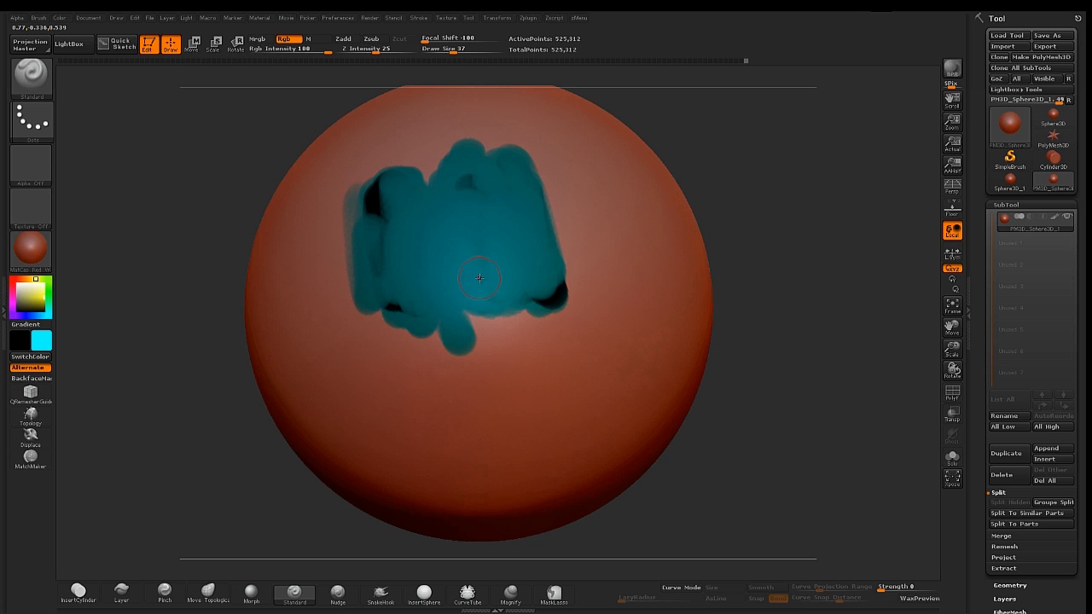
- Set the brush's Focal Shift to 0
key(o)
drag(488, 278, 525, 277)
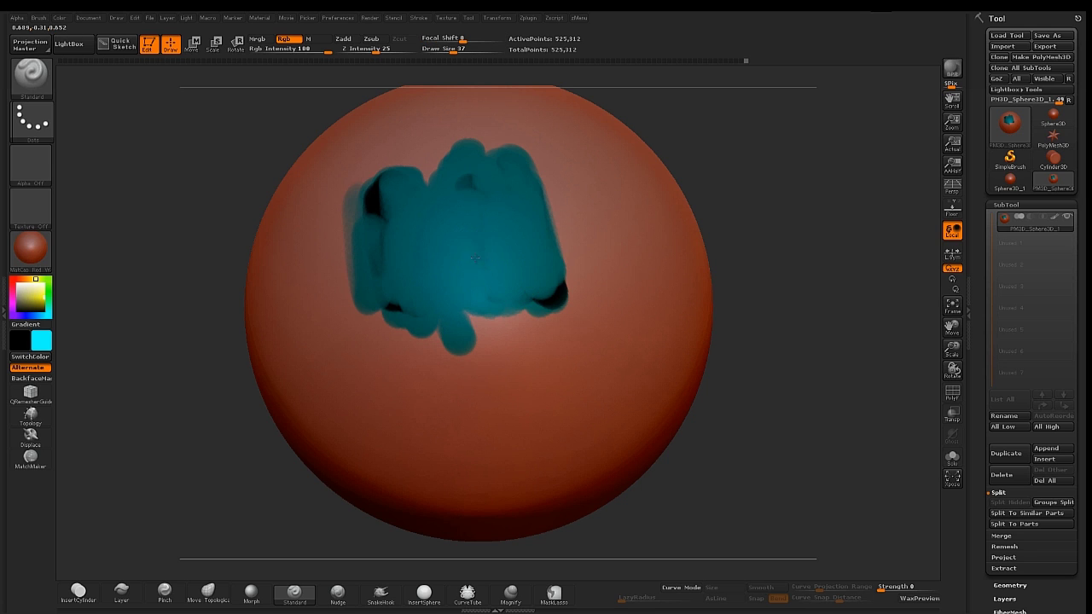
mouse_move(475, 257)
alt+right_down()
mouse_move(475, 268)
mouse_move(468, 263)
alt+right_up()
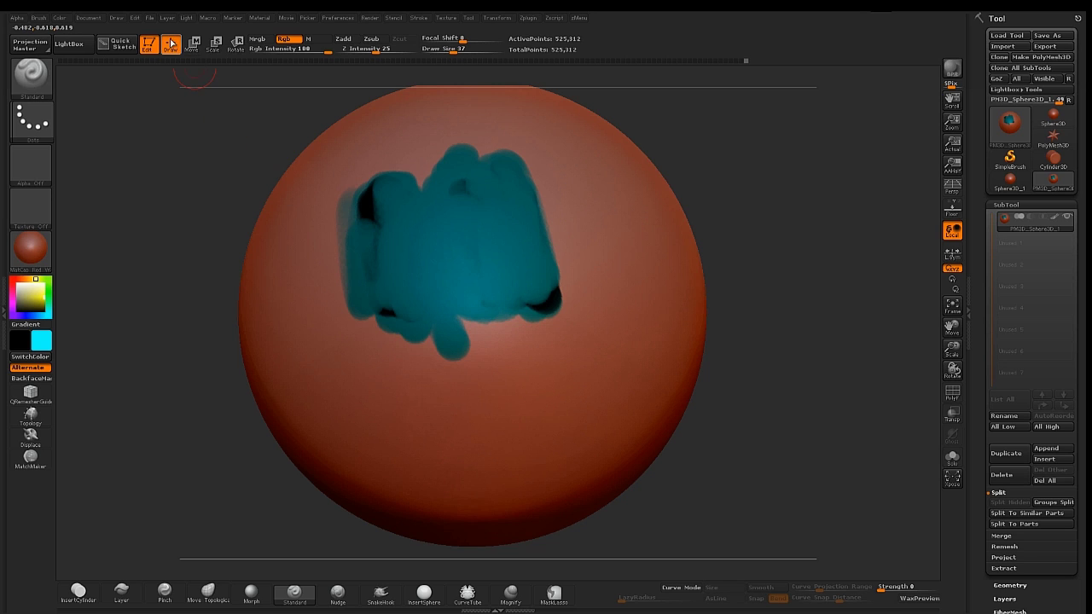
- Sample orange from the interface and paint strokes beside the cyan patch, and repeat with a sampled grey across the patch
key(c)
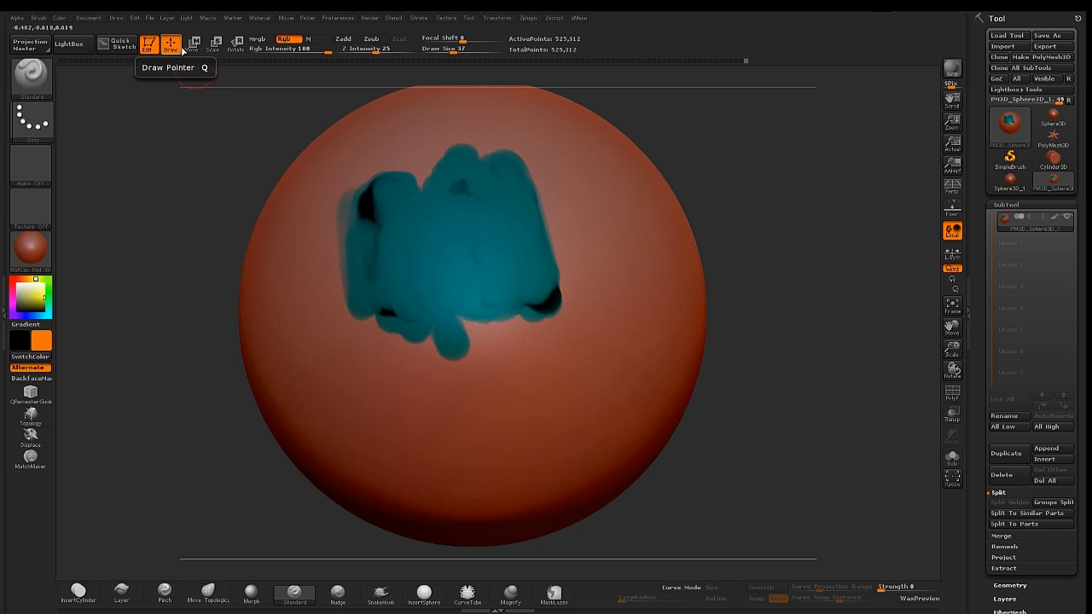
mouse_move(317, 271)
mouse_down()
mouse_move(367, 365)
mouse_move(388, 299)
mouse_move(434, 248)
mouse_up()
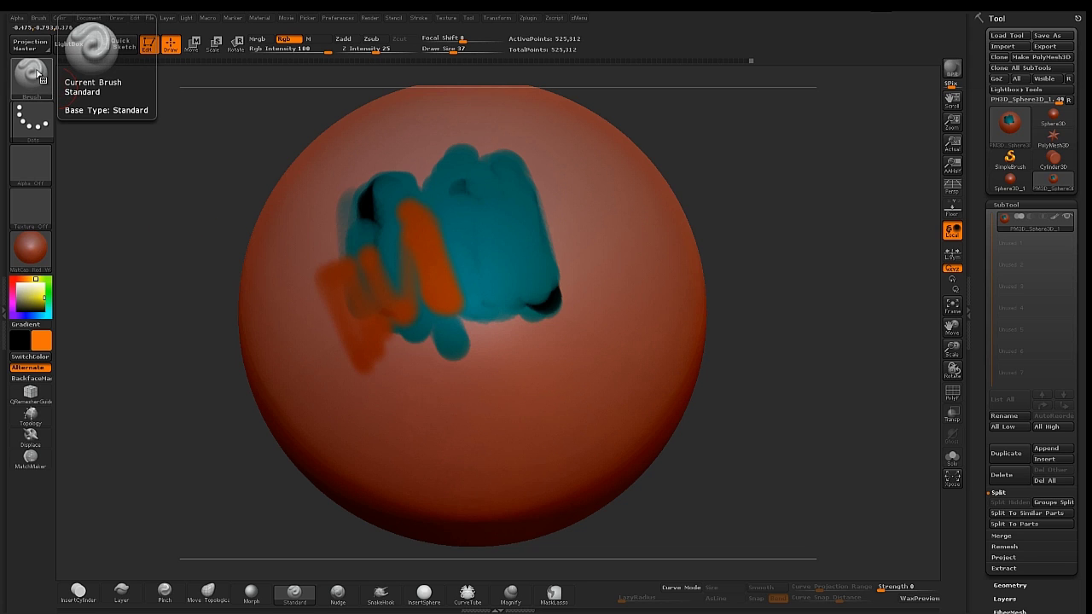
key(c)
mouse_move(539, 297)
mouse_down()
mouse_move(601, 337)
mouse_move(612, 244)
mouse_move(546, 306)
mouse_move(432, 376)
mouse_move(496, 327)
mouse_up()
mouse_move(479, 236)
alt+right_down()
mouse_move(481, 250)
mouse_move(461, 239)
alt+right_up()
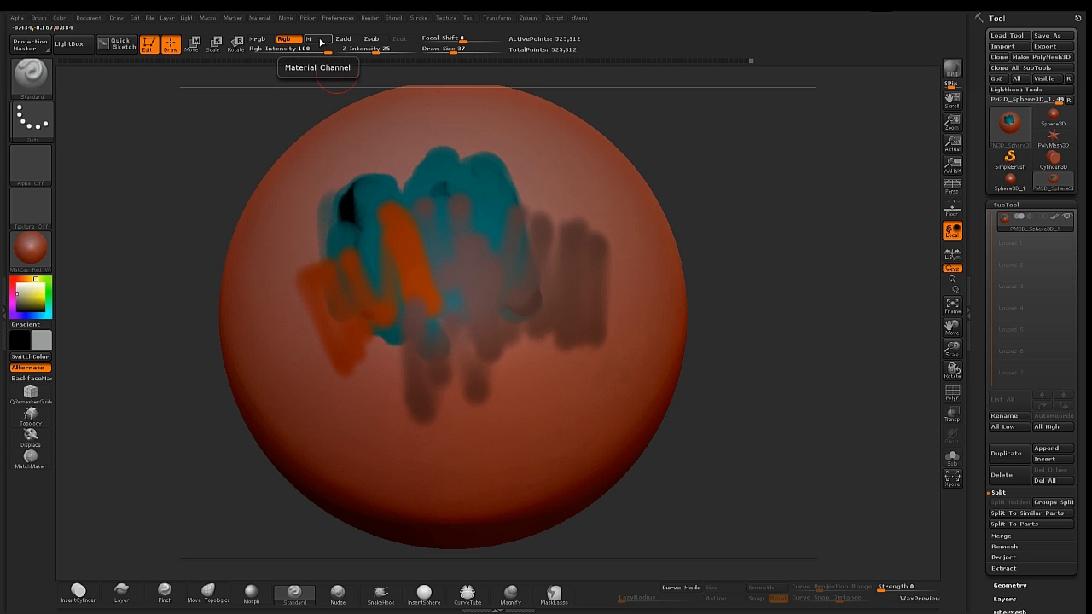
- Switch painting to the material channel only and fill the whole sphere with the Chrome A material
click(318, 39)
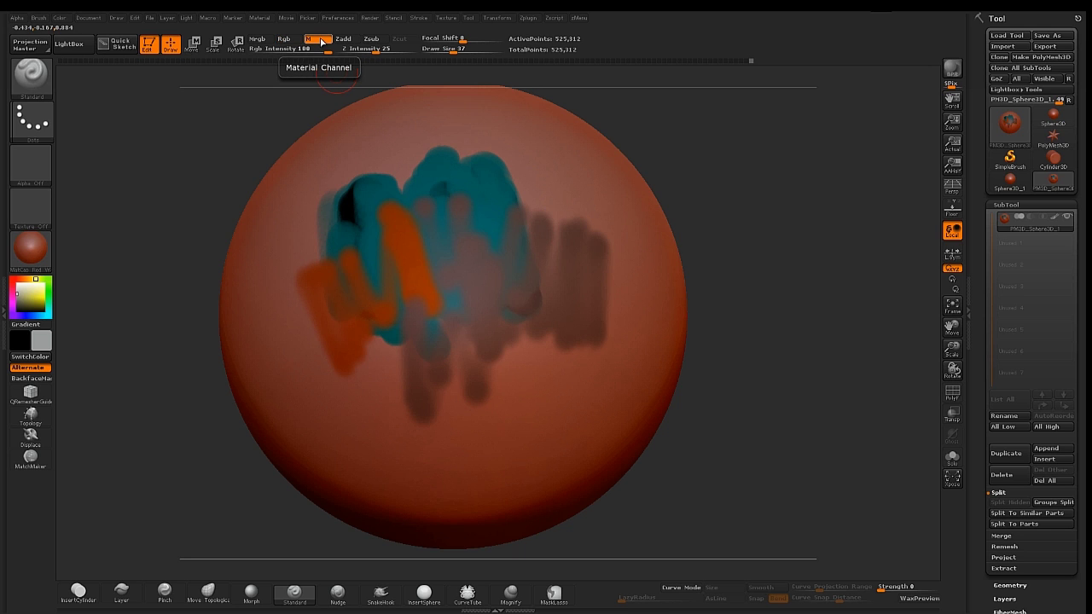
click(30, 248)
click(180, 262)
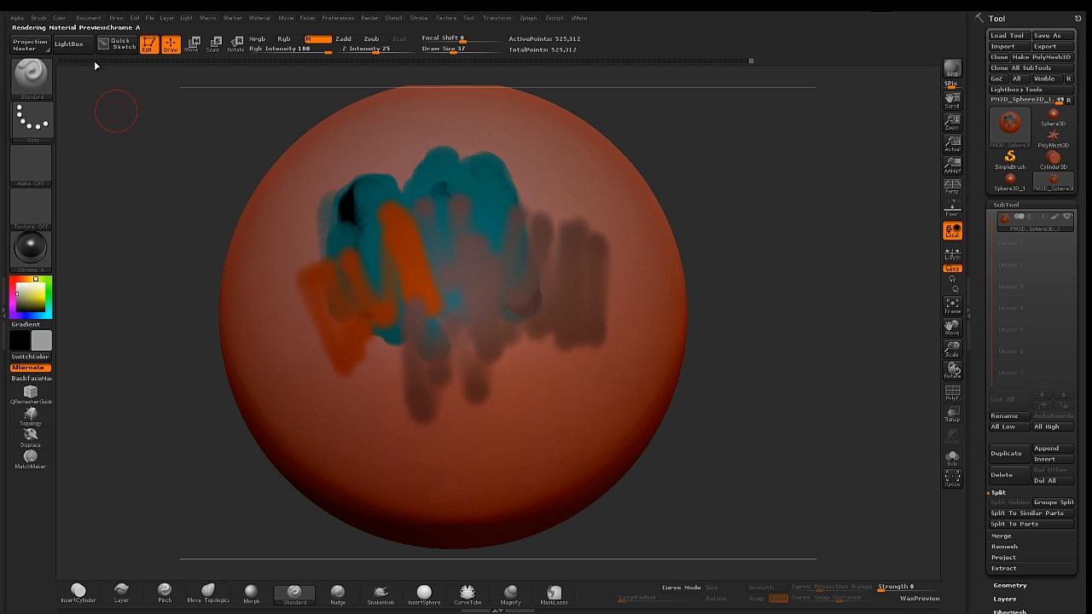
click(68, 23)
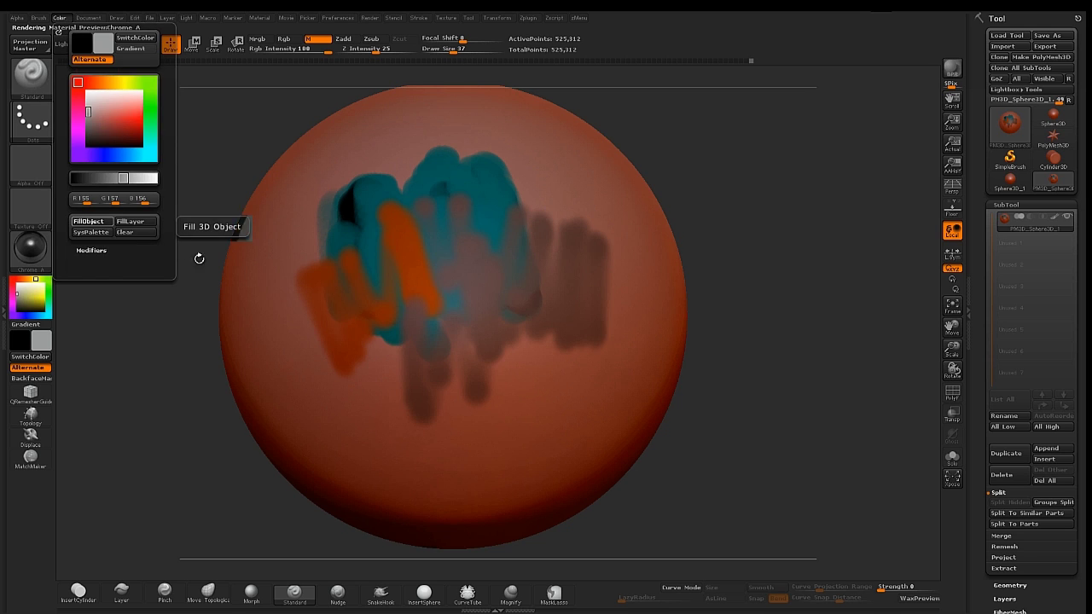
click(90, 225)
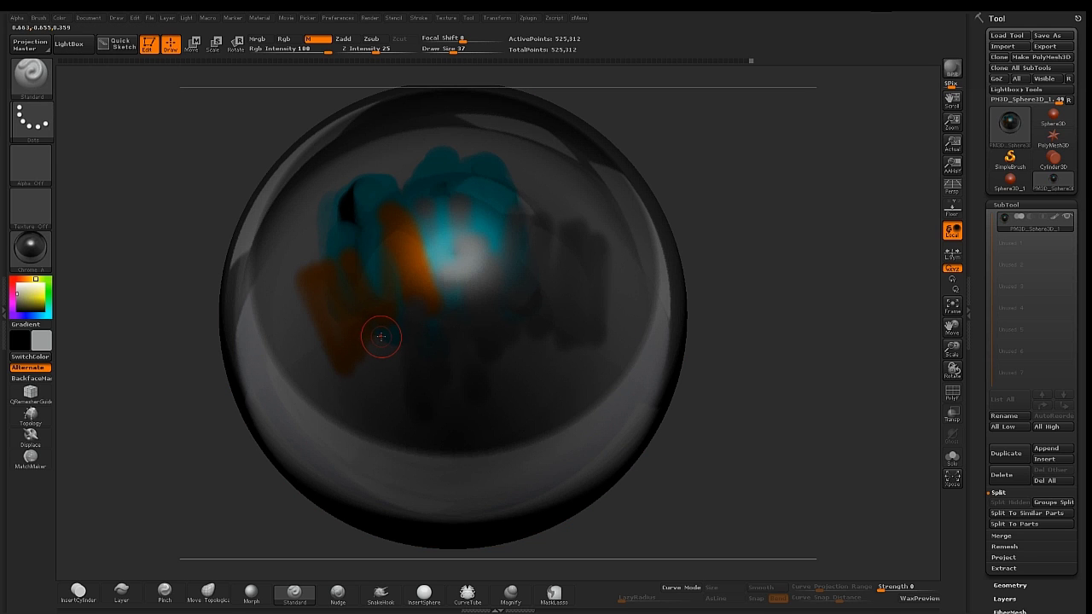
- Select the MatCap Red Wax material and toggle the sphere subtool's paint display off and on again
click(34, 256)
click(90, 263)
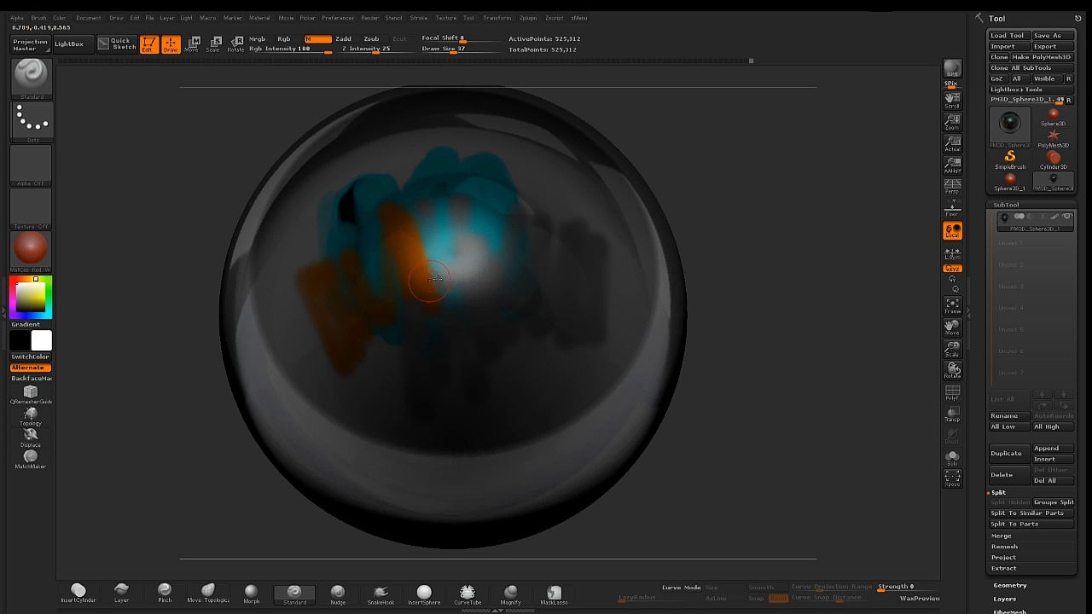
click(1055, 220)
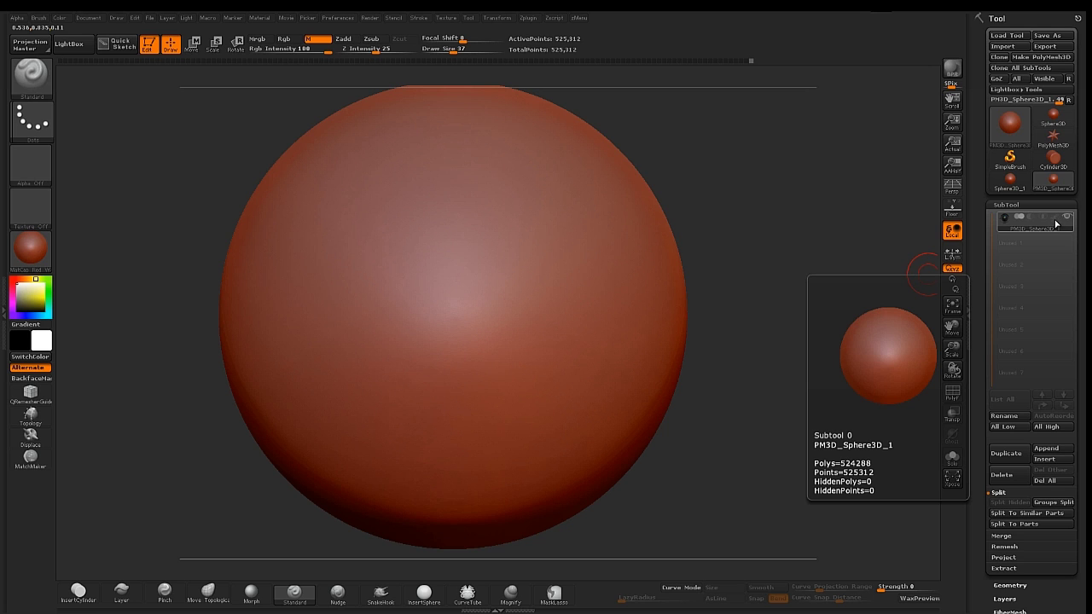
click(1055, 220)
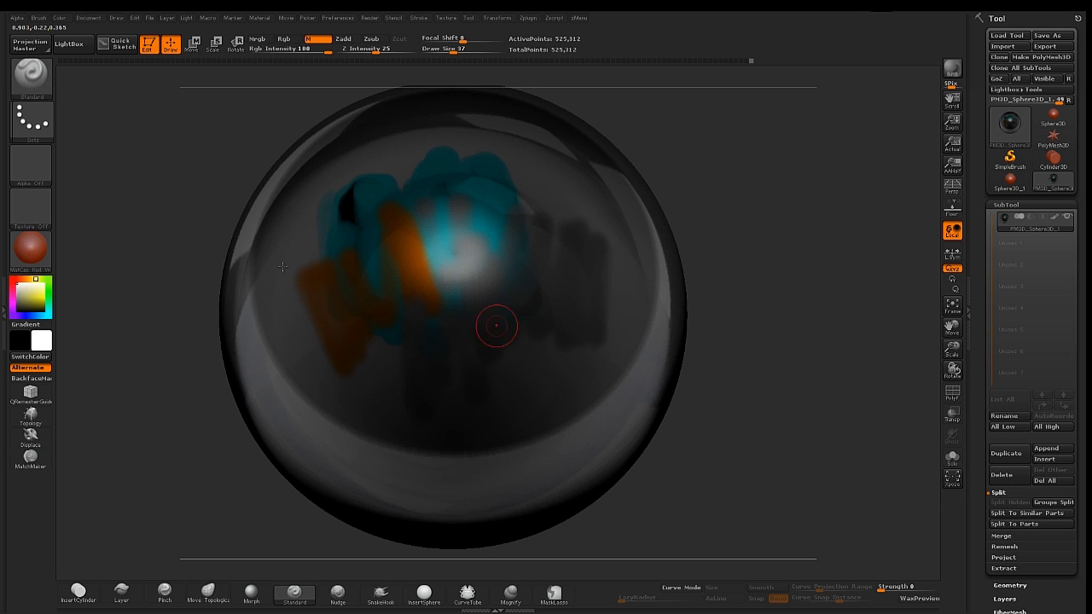
- Fill the whole sphere with the MatCap Red Wax material, leaving the color channel out
click(59, 17)
click(89, 222)
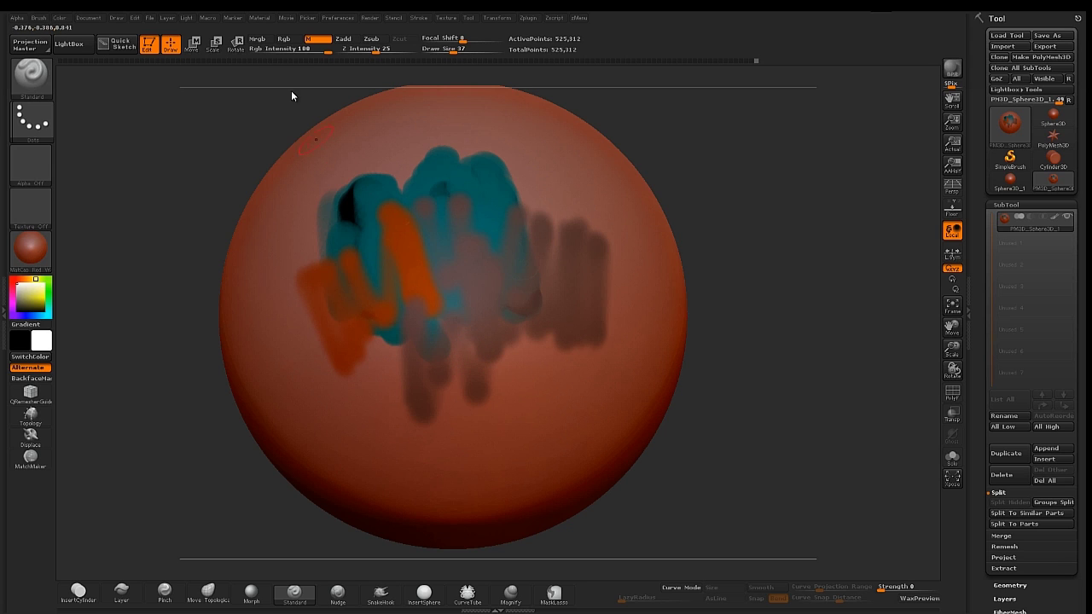
- Switch painting to combined material and color, and fill the whole sphere with white and MatCap Red Wax
click(266, 42)
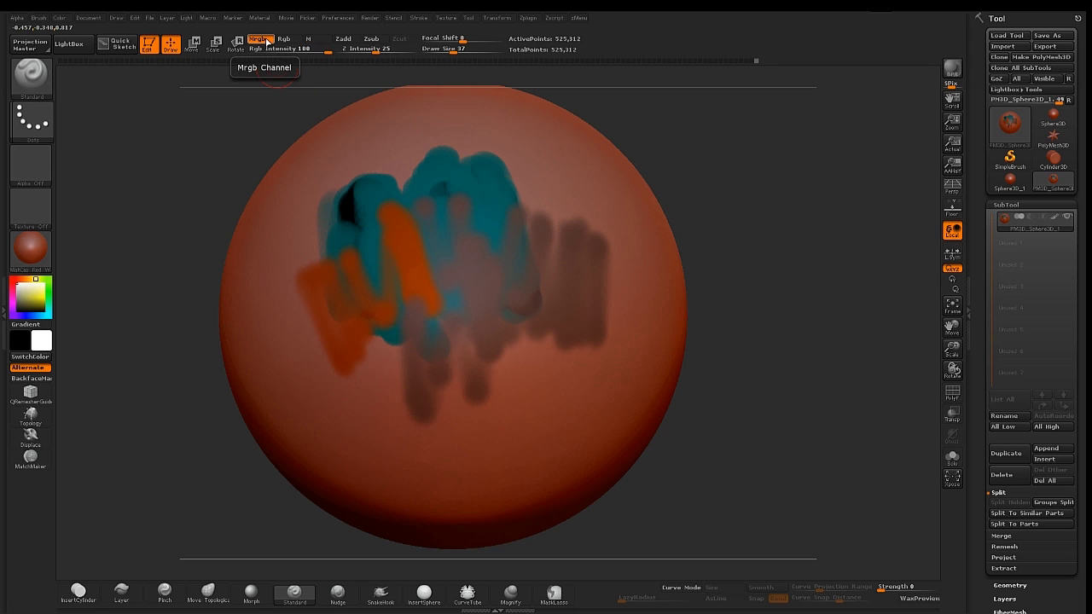
click(65, 17)
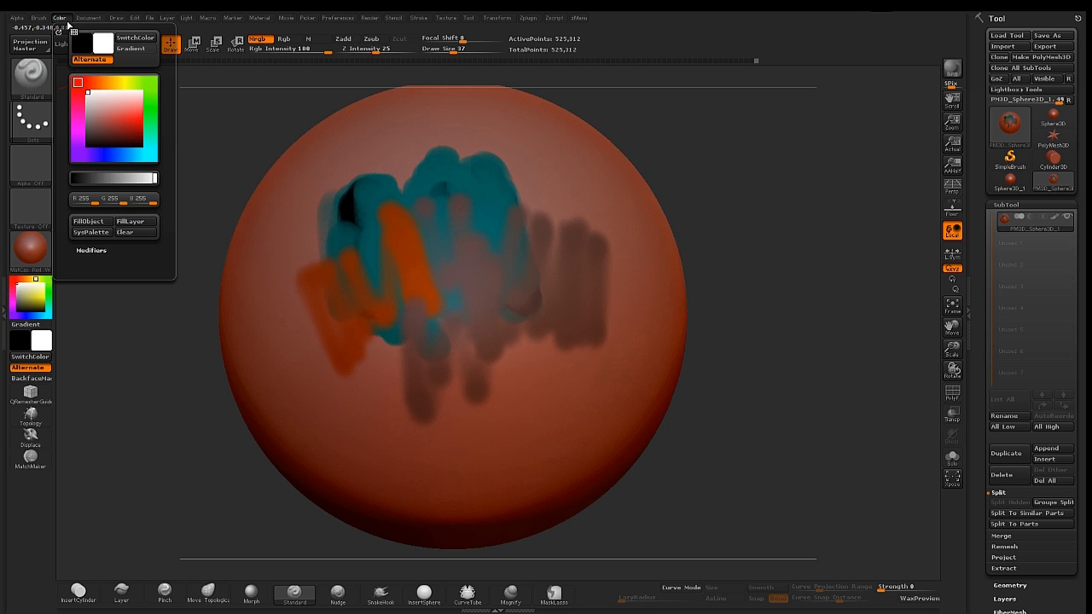
click(75, 225)
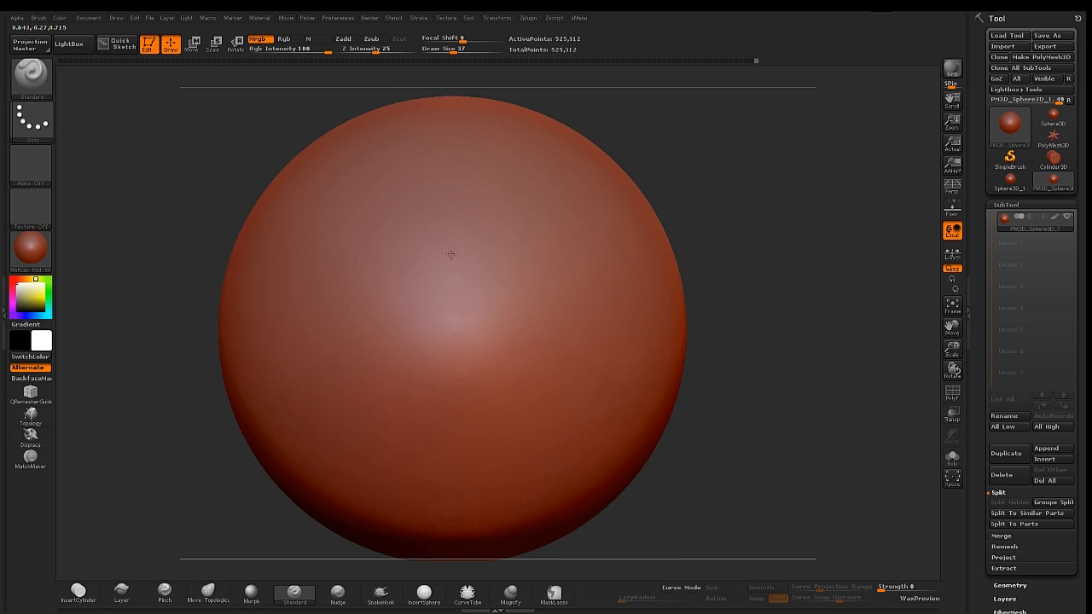
alt+right_drag(448, 249, 446, 236)
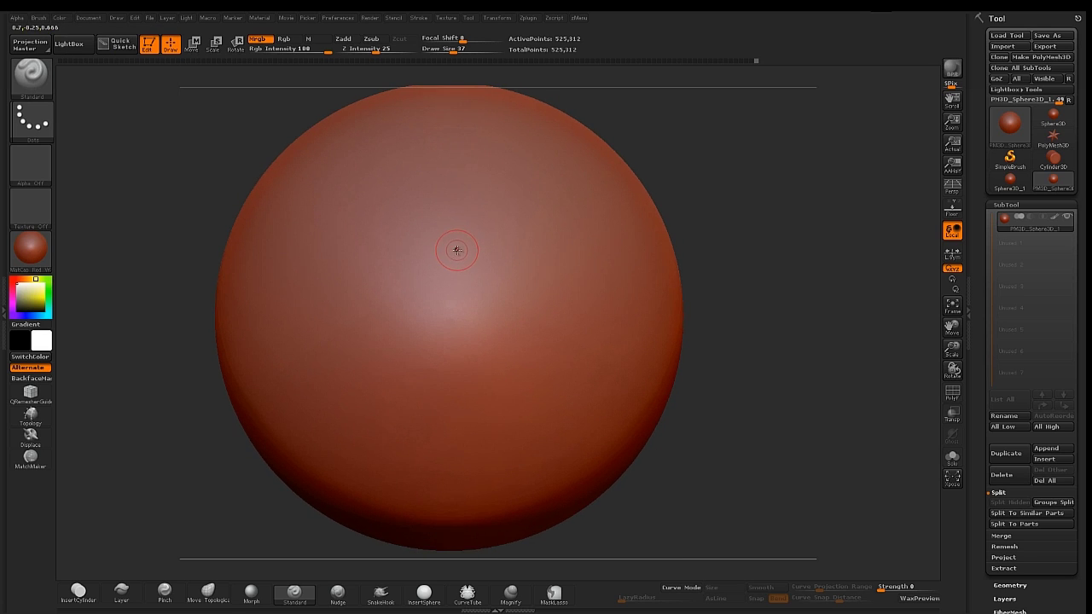
alt+right_drag(450, 240, 449, 233)
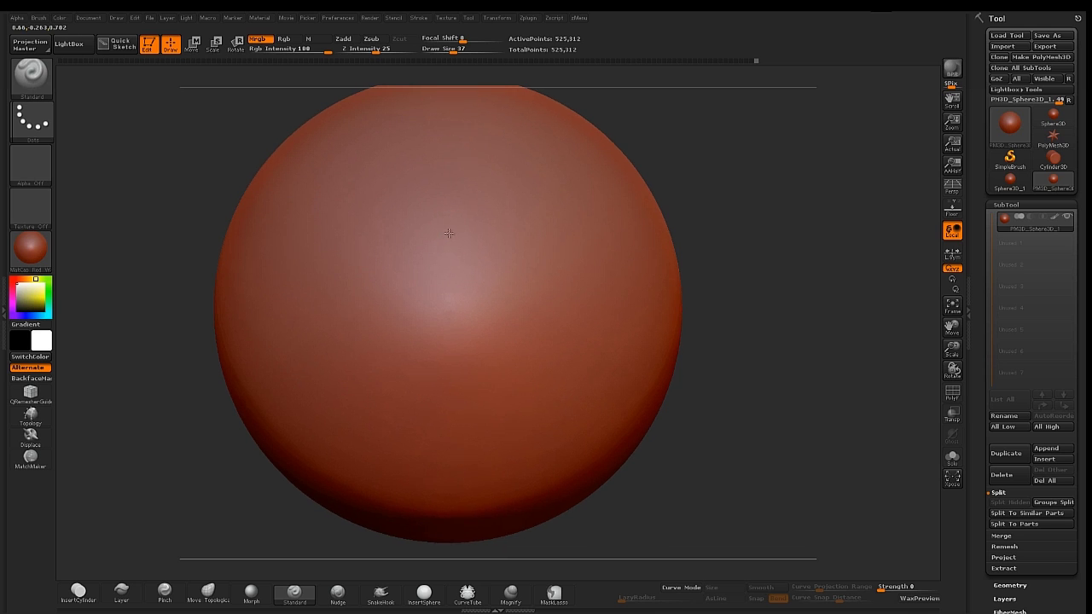
- Choose the Pen A brush and set cyan as the main color and magenta as the secondary color
click(38, 79)
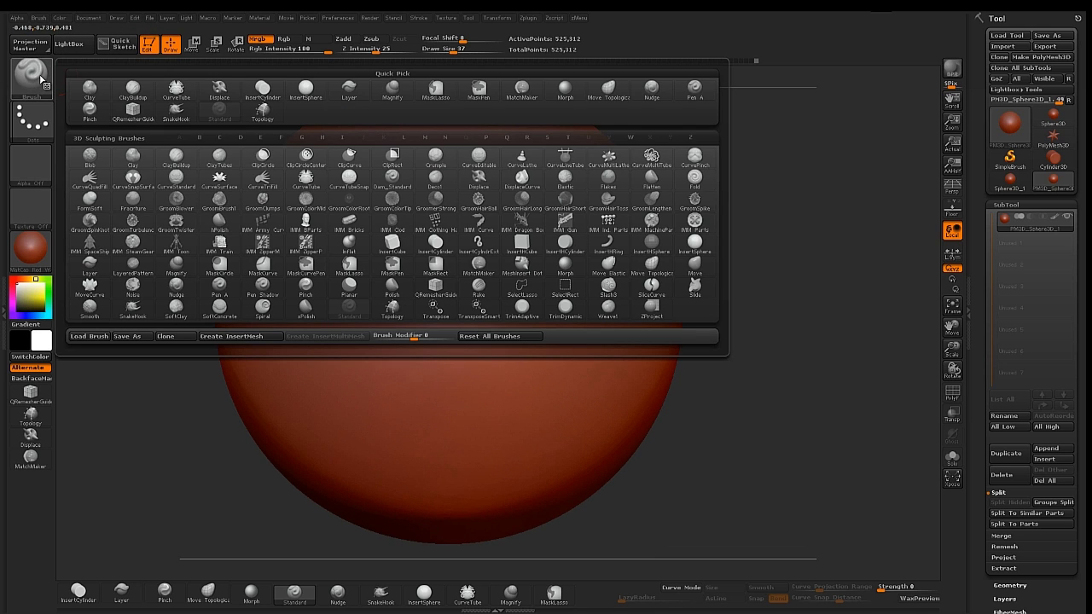
key(p)
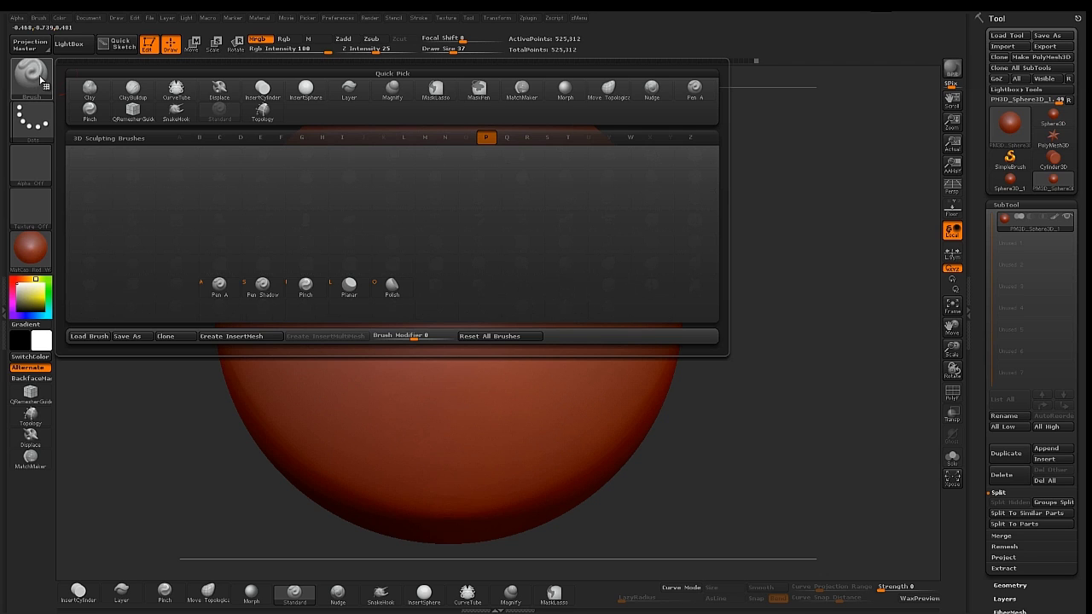
click(214, 281)
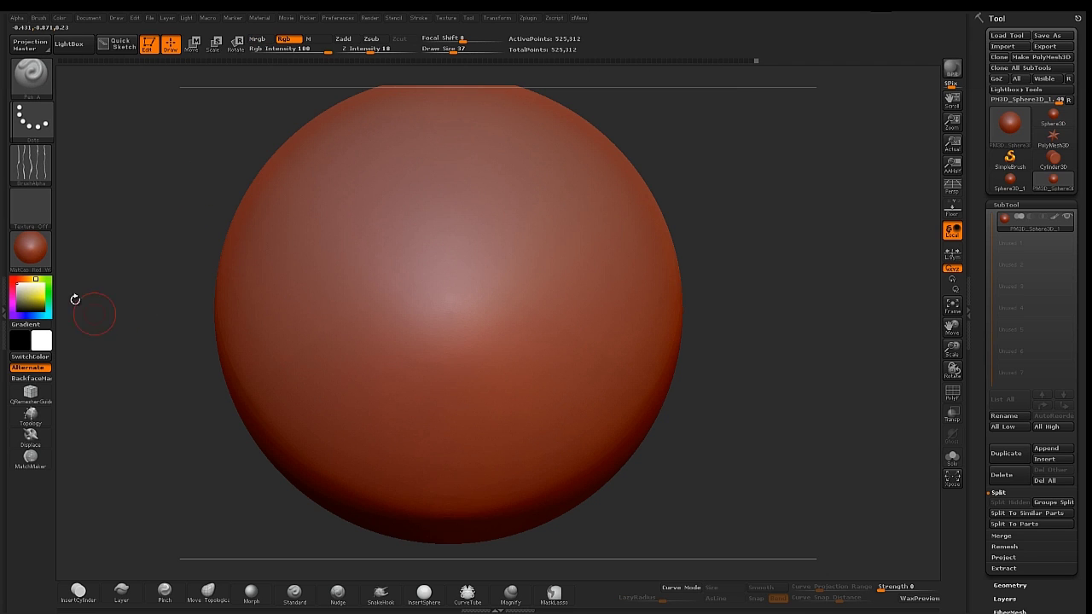
click(46, 342)
click(42, 343)
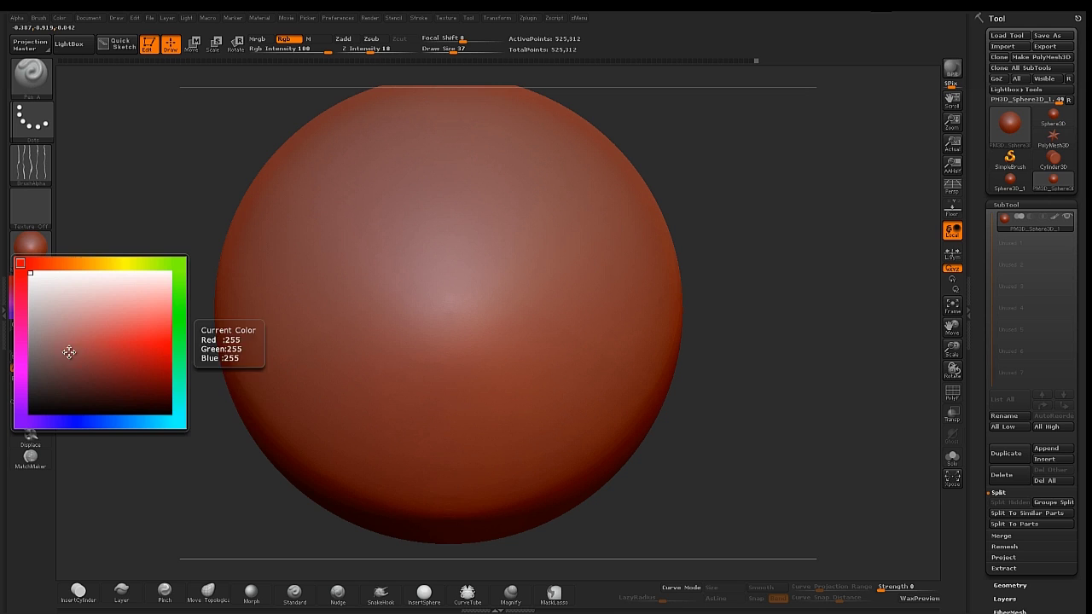
click(176, 420)
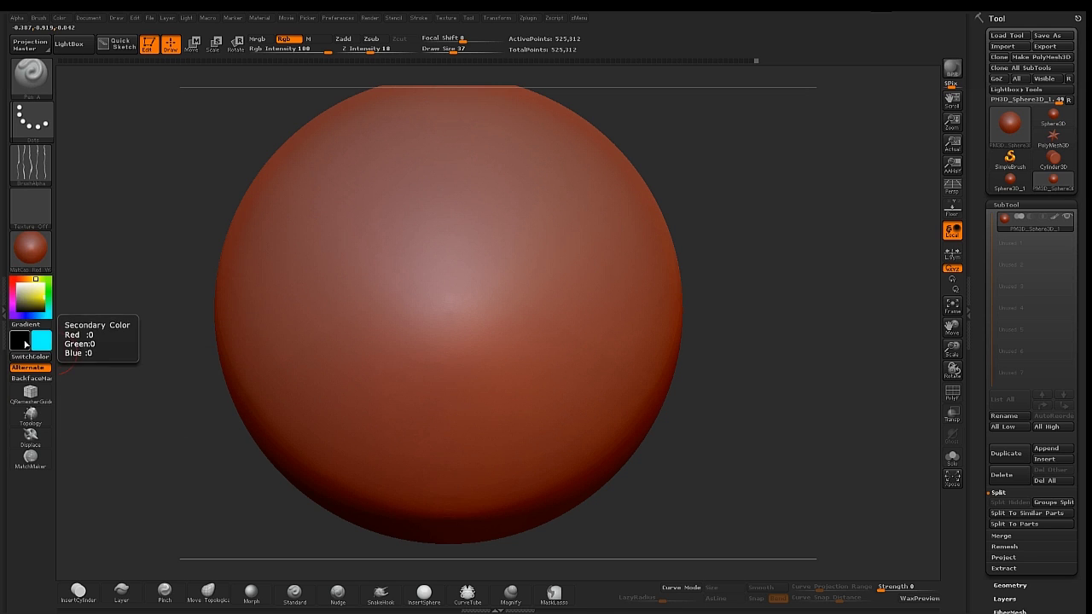
click(25, 339)
click(21, 345)
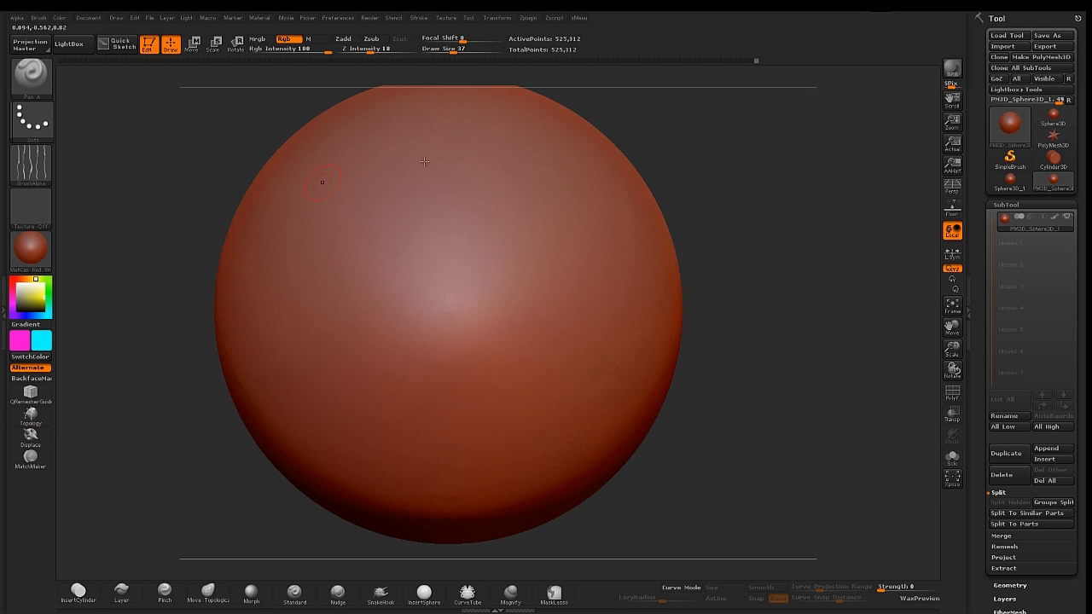
- Paint a wavy cyan stroke on the sphere, swap the two colors and paint a matching magenta stroke beside it
drag(500, 191, 482, 342)
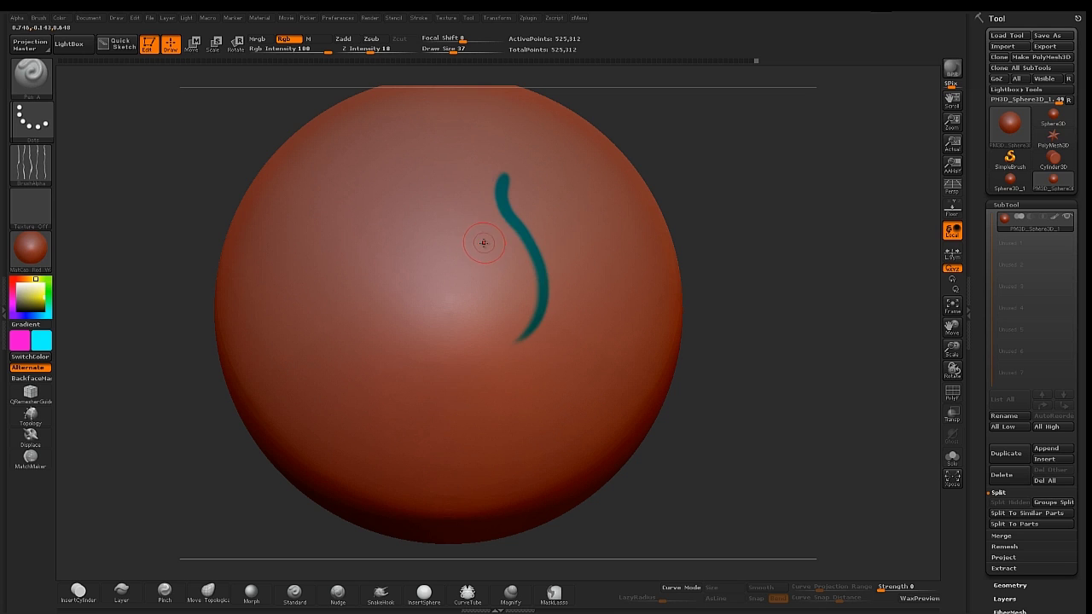
key(v)
drag(465, 231, 471, 353)
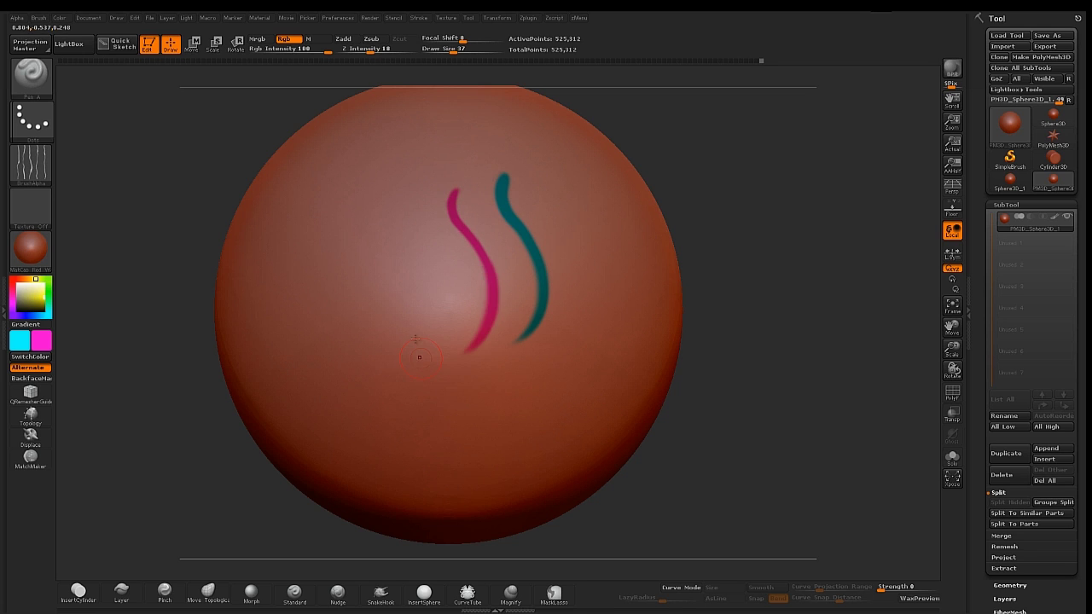
alt+right_drag(442, 243, 437, 266)
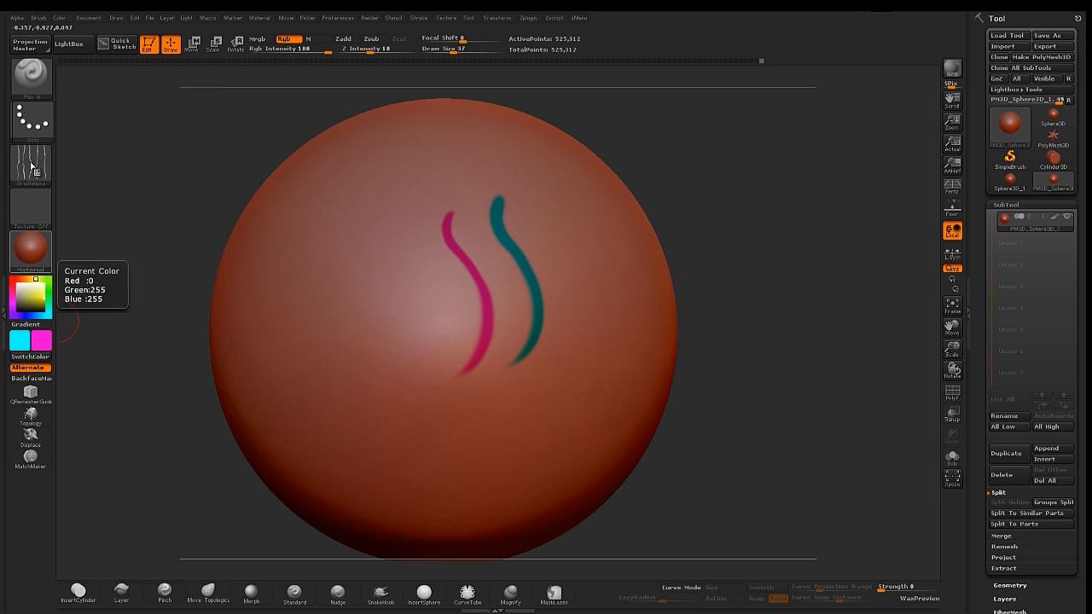
- Return to the Standard brush and give it the Spray stroke with Alpha 22
click(31, 75)
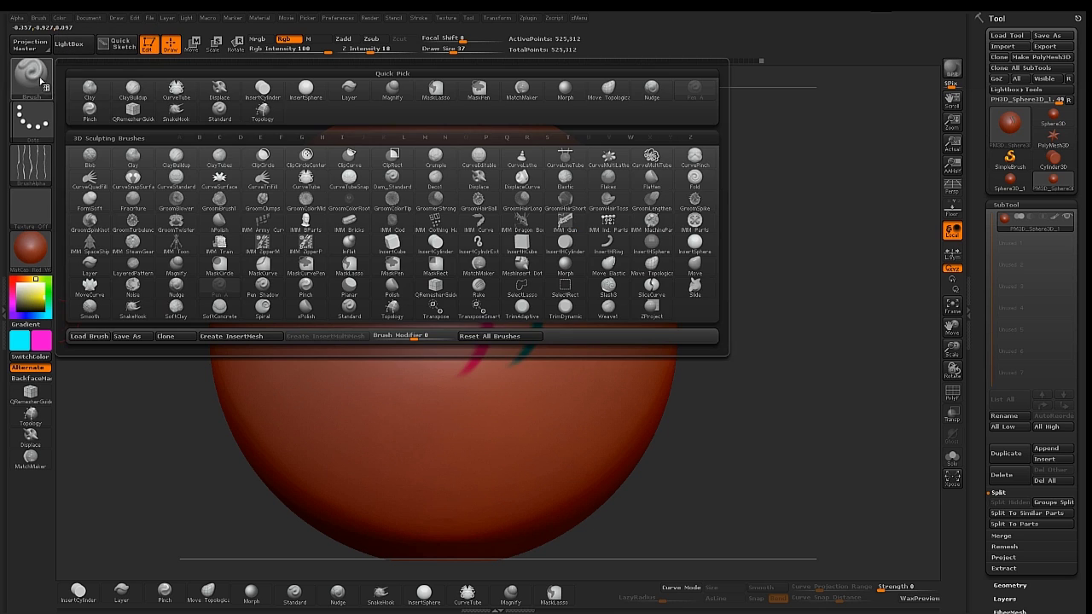
click(221, 111)
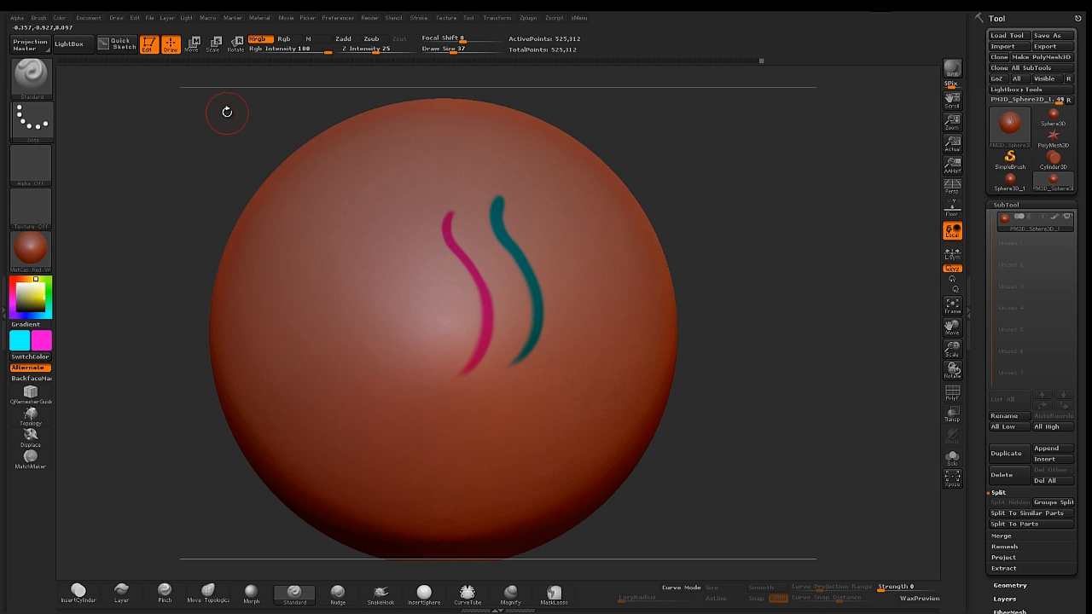
click(34, 128)
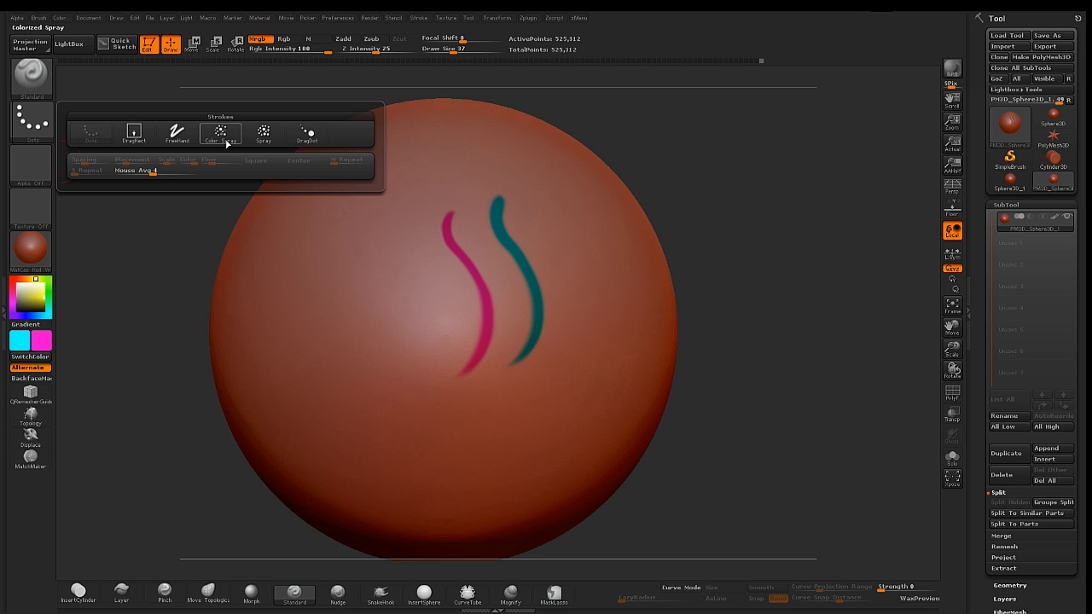
click(263, 133)
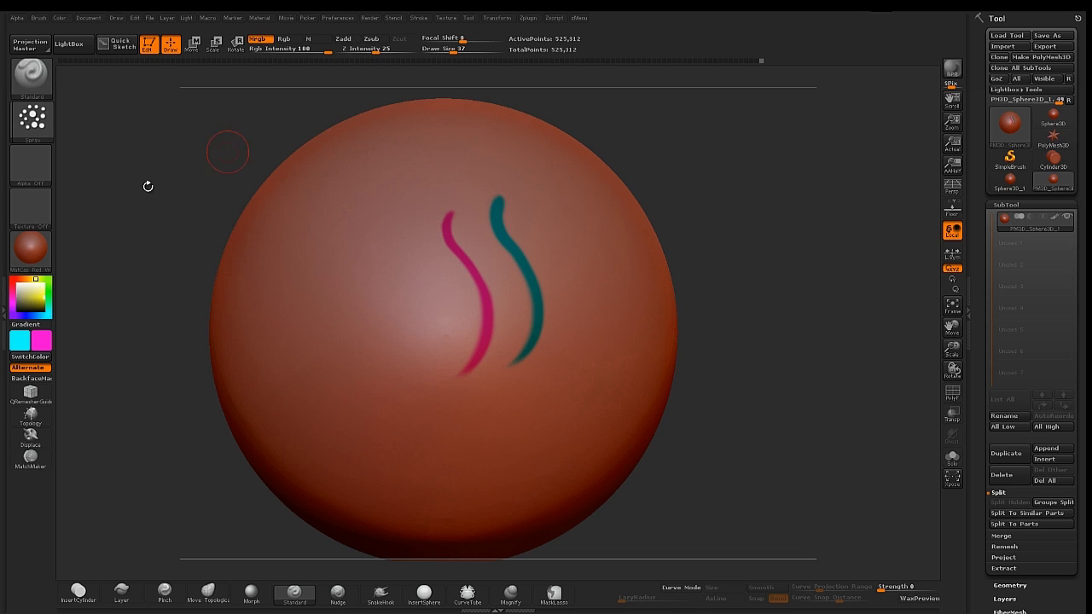
click(32, 164)
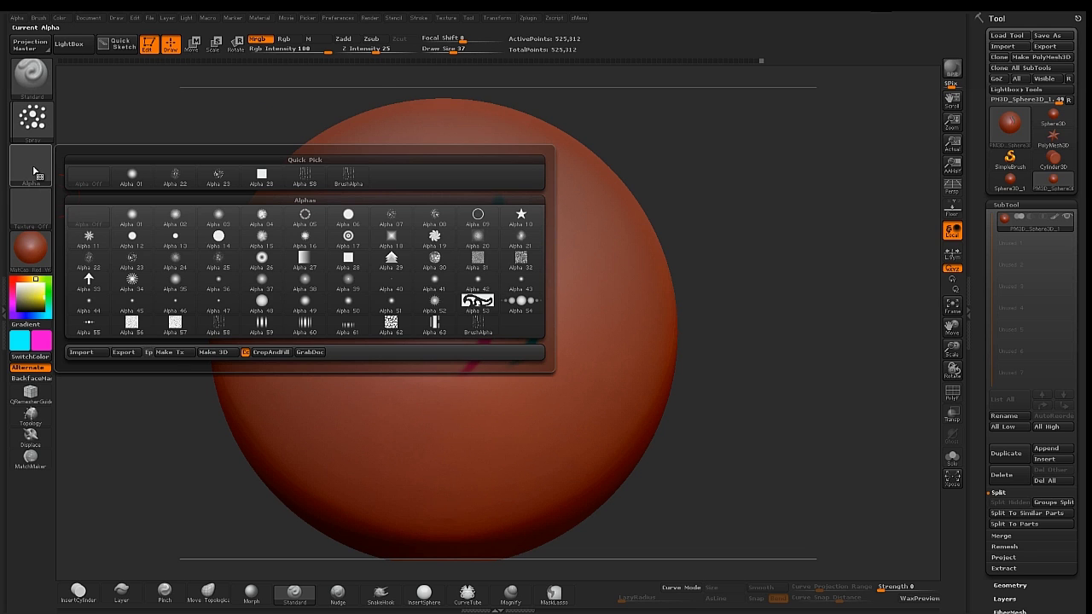
click(91, 262)
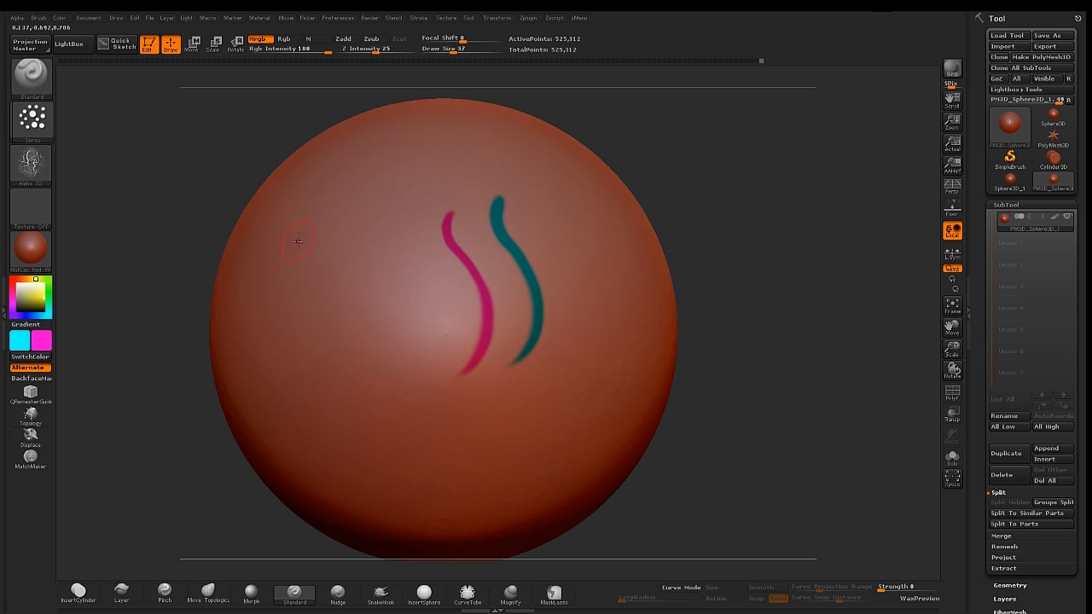
- Enable the color gradient, set the draw size to 155 and spray a cyan-magenta patch over the painted strokes
key(space)
click(65, 17)
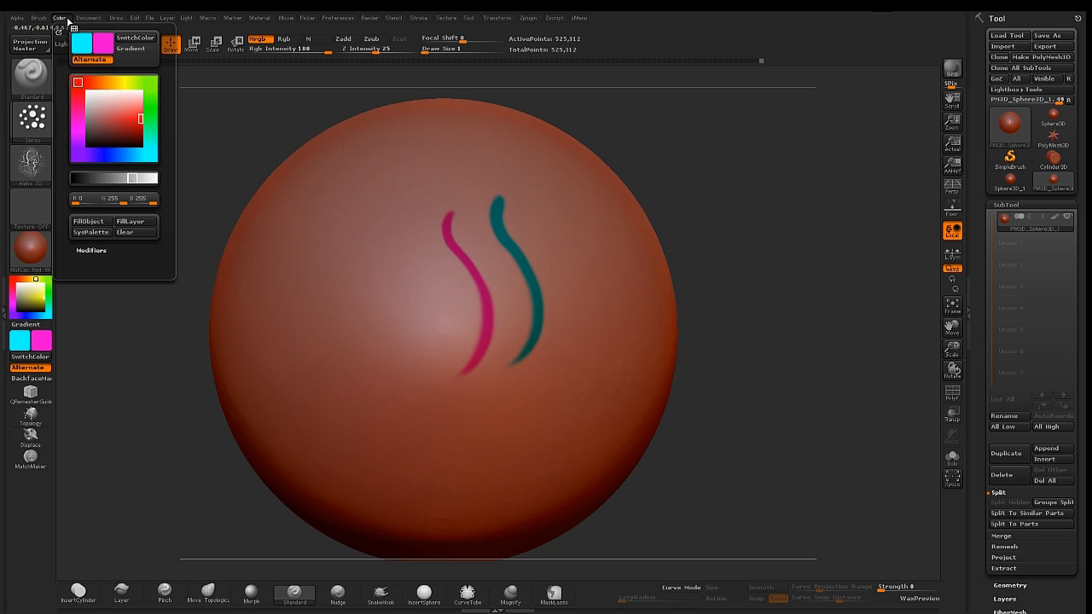
click(132, 52)
alt+right_drag(389, 272, 350, 248)
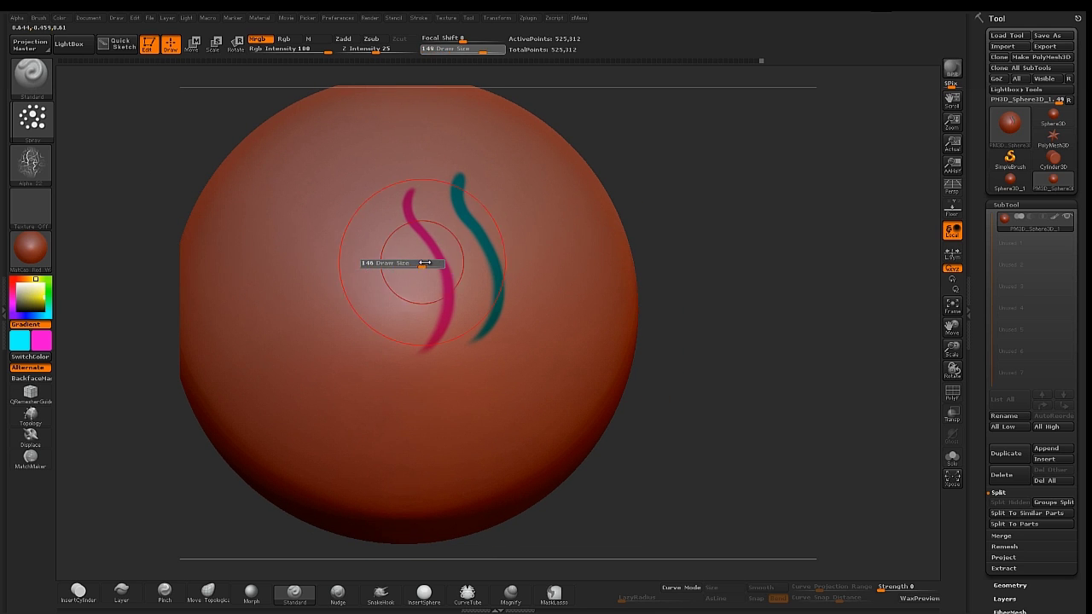
drag(425, 263, 428, 262)
mouse_move(423, 275)
mouse_down()
mouse_move(383, 295)
mouse_move(354, 243)
mouse_move(328, 256)
mouse_move(333, 276)
mouse_move(367, 188)
mouse_move(477, 358)
mouse_move(440, 228)
mouse_up()
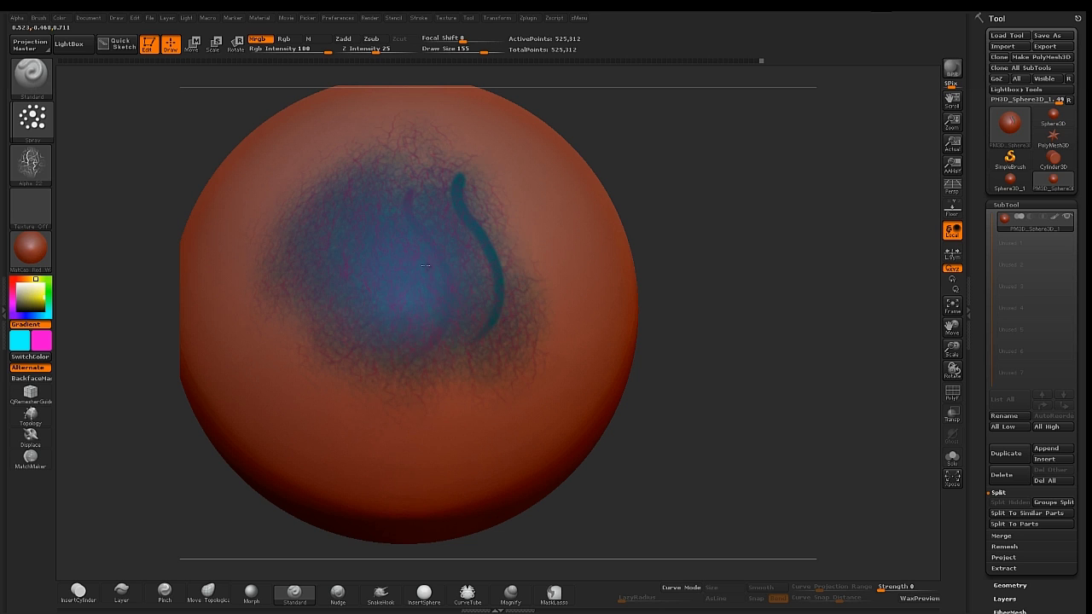
- Switch the brush to Alpha 23 and spray speckled patches beside the first patch and on the sphere's lower part
click(42, 177)
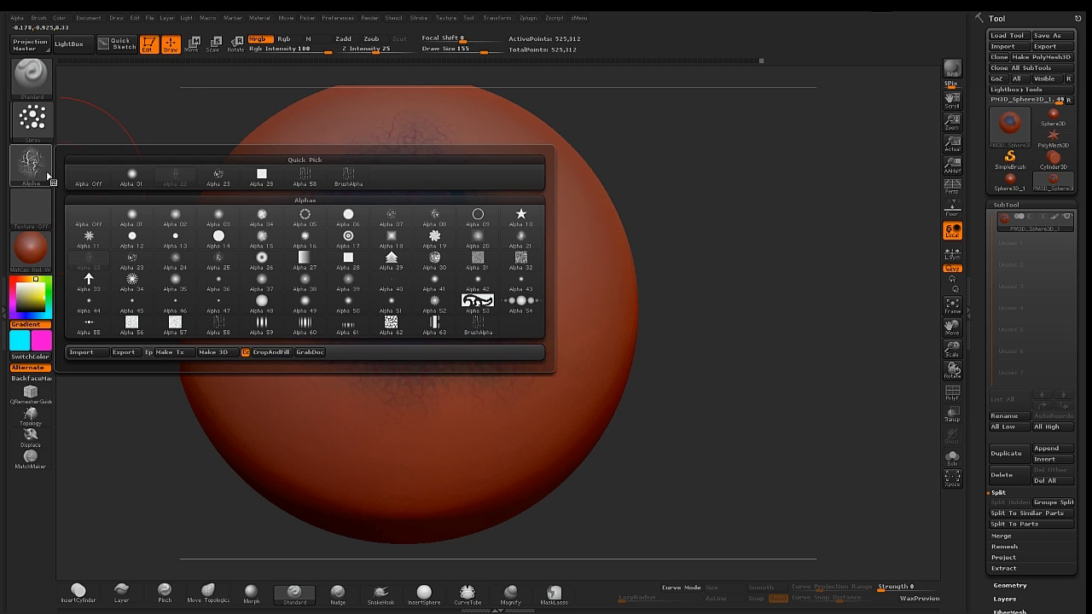
click(131, 259)
drag(515, 224, 552, 268)
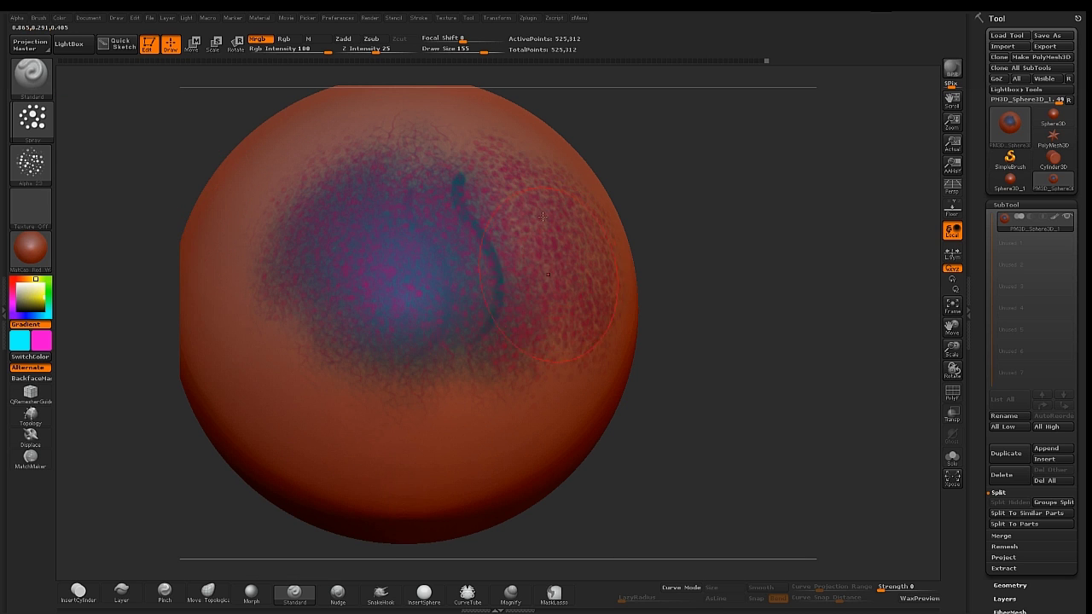
mouse_move(376, 547)
mouse_down()
mouse_move(383, 431)
mouse_move(397, 429)
mouse_up()
mouse_move(324, 438)
mouse_down()
mouse_move(363, 426)
mouse_move(383, 441)
mouse_move(454, 433)
mouse_move(447, 417)
mouse_up()
alt+drag(367, 569, 392, 471)
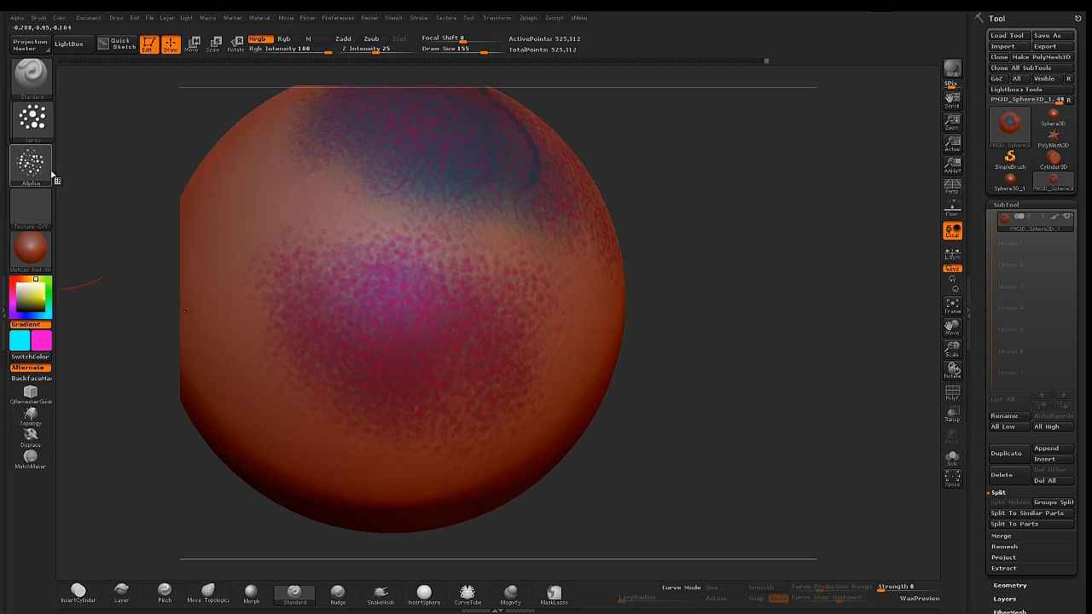
- Switch the brush to Alpha 58 and spray a hair-like patch on the bare area beside the speckled patch
click(49, 174)
click(230, 329)
mouse_move(339, 248)
alt+right_down()
mouse_move(383, 232)
mouse_move(411, 278)
mouse_move(380, 287)
mouse_move(661, 311)
alt+right_up()
mouse_move(383, 280)
mouse_down()
mouse_move(401, 290)
mouse_move(341, 222)
mouse_move(422, 277)
mouse_up()
drag(375, 243, 431, 326)
drag(448, 282, 452, 265)
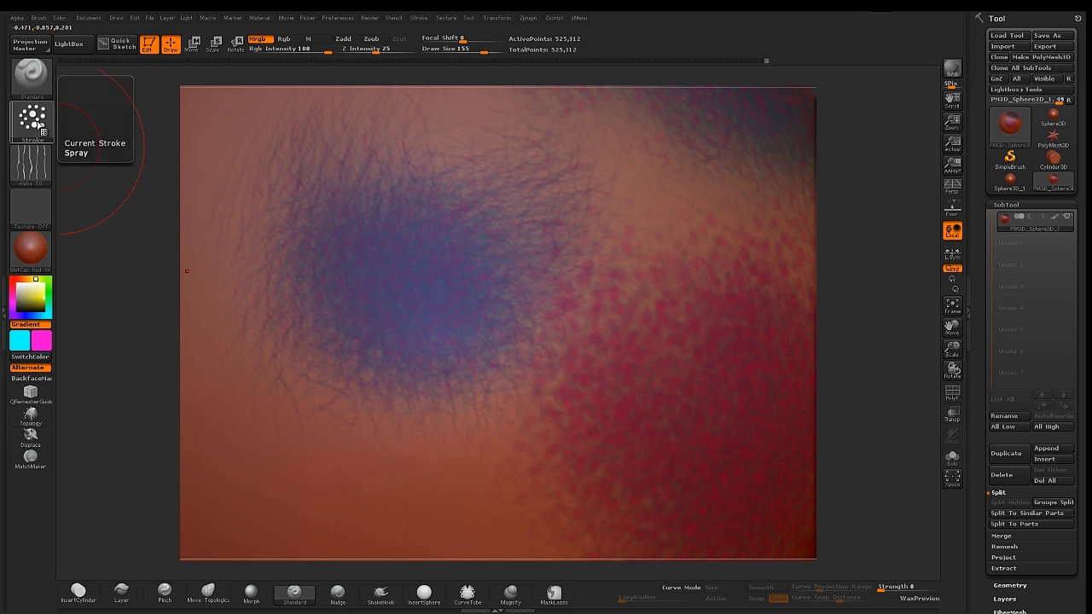
- Review the Spray stroke's placement, scale, color and flow settings, and reduce the draw size to 54
click(37, 126)
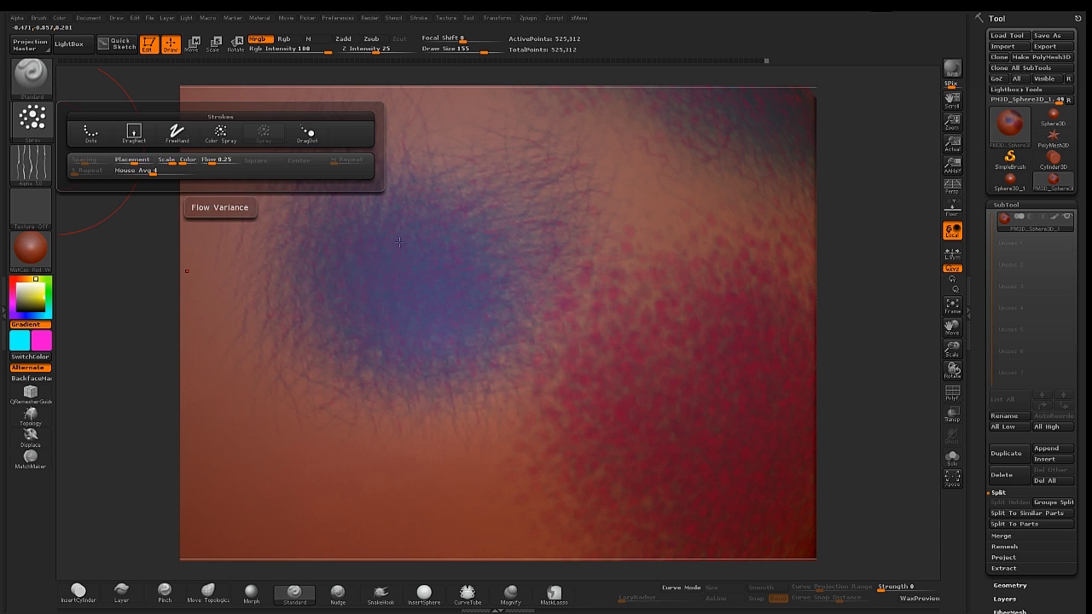
mouse_move(498, 275)
right_down()
mouse_move(505, 288)
mouse_move(501, 261)
mouse_move(492, 294)
right_up()
key(s)
drag(498, 270, 475, 270)
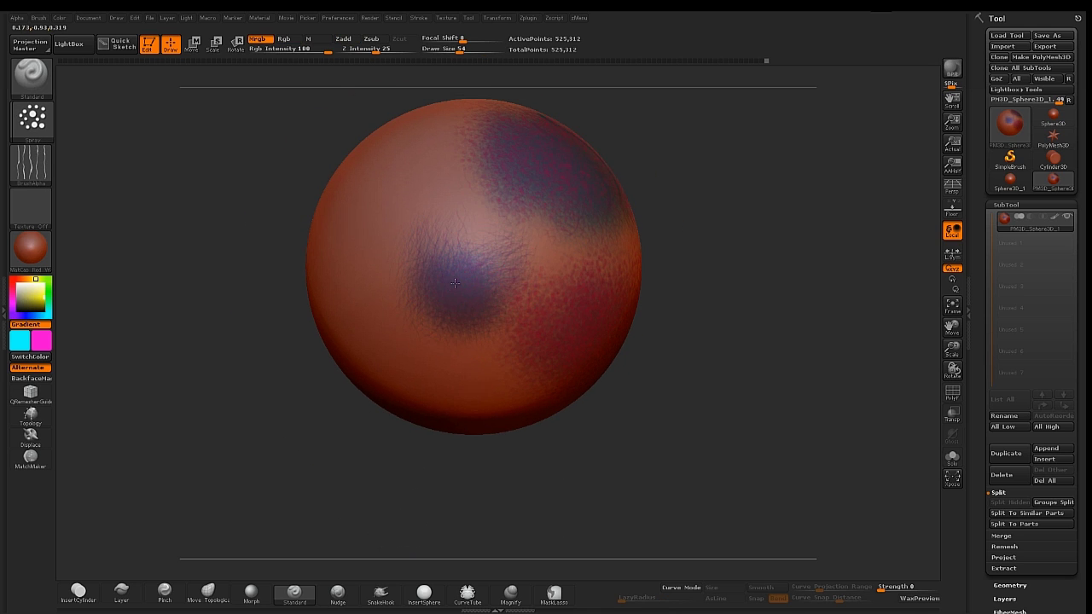
- Lower the RGB intensity to under 30 and fill the whole sphere with the current magenta as a light tint
mouse_move(505, 259)
alt+right_down()
mouse_move(473, 296)
mouse_move(498, 291)
mouse_move(493, 244)
alt+right_up()
mouse_move(518, 282)
right_down()
mouse_move(493, 283)
mouse_move(472, 312)
right_up()
alt+drag(190, 294, 142, 252)
drag(327, 52, 291, 54)
alt+drag(302, 131, 289, 154)
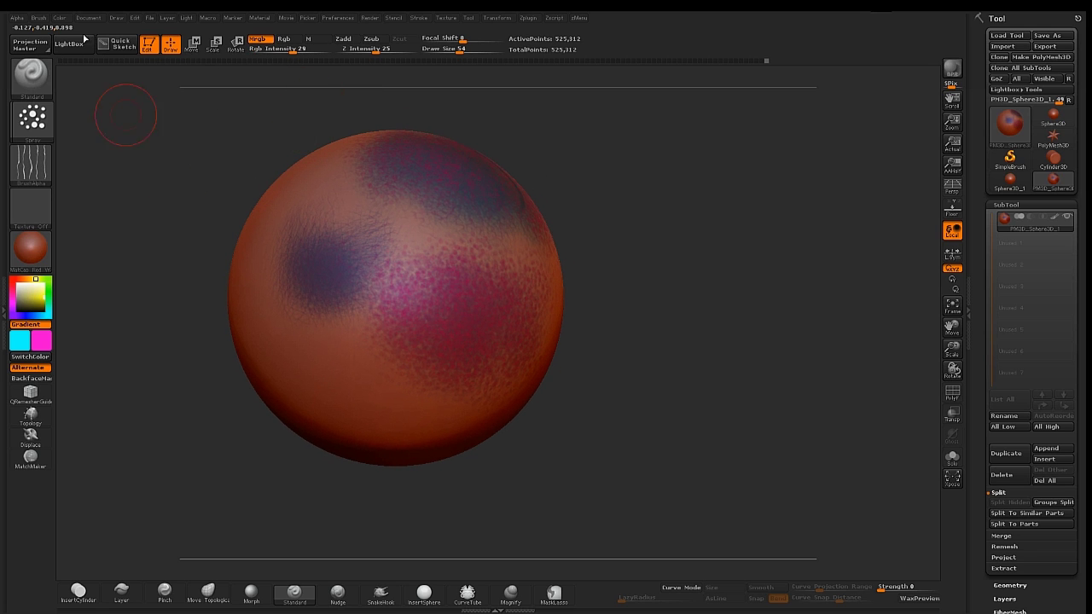
click(63, 19)
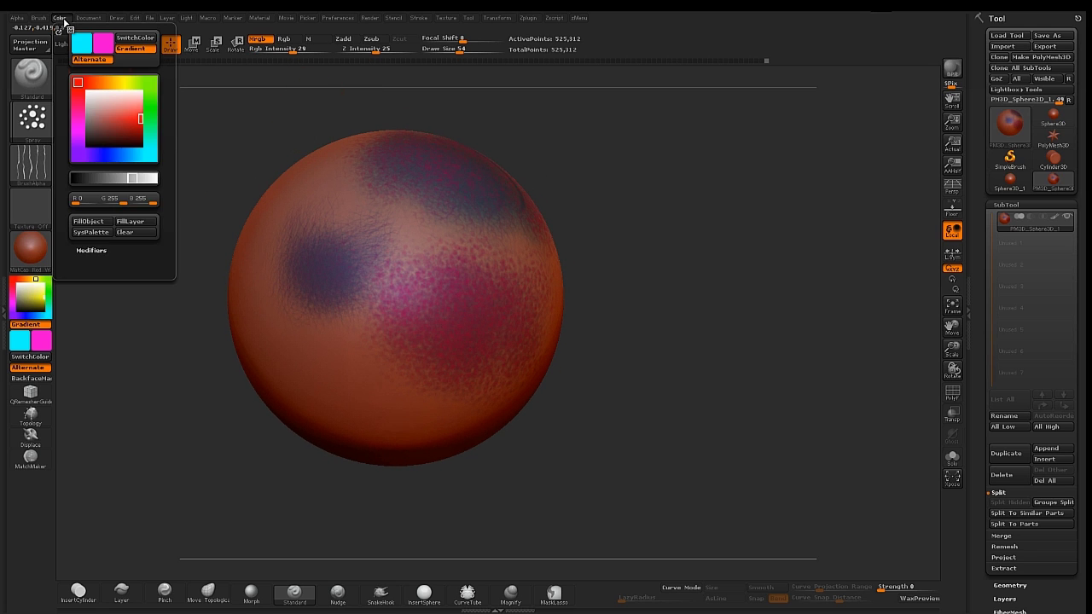
click(92, 222)
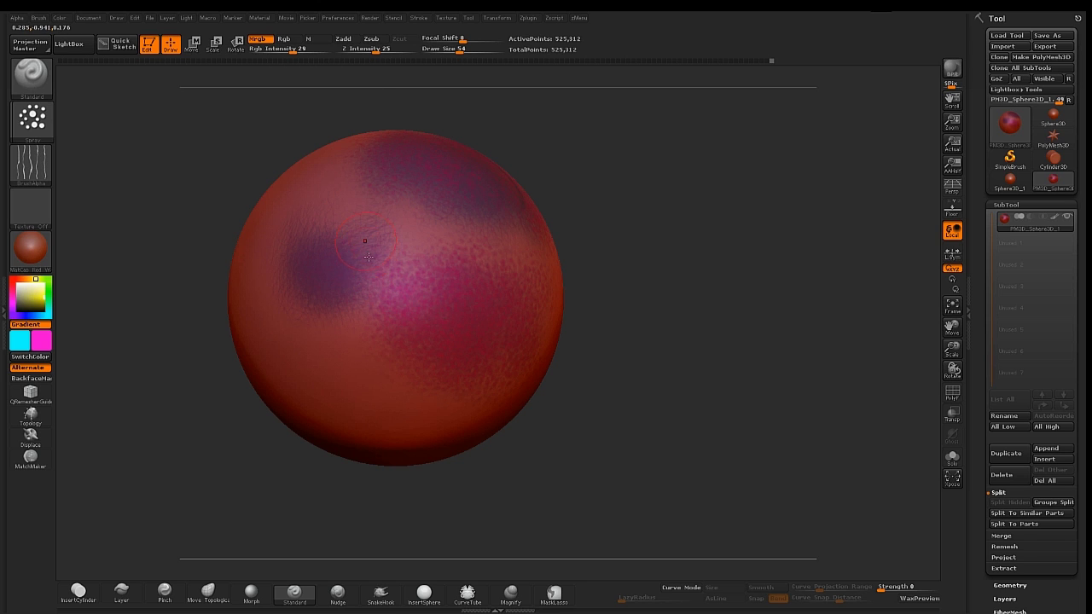
- Limit painting to the material channel, select the Chrome A material and spray a patch of it beside the purple spot
alt+right_drag(363, 242, 367, 255)
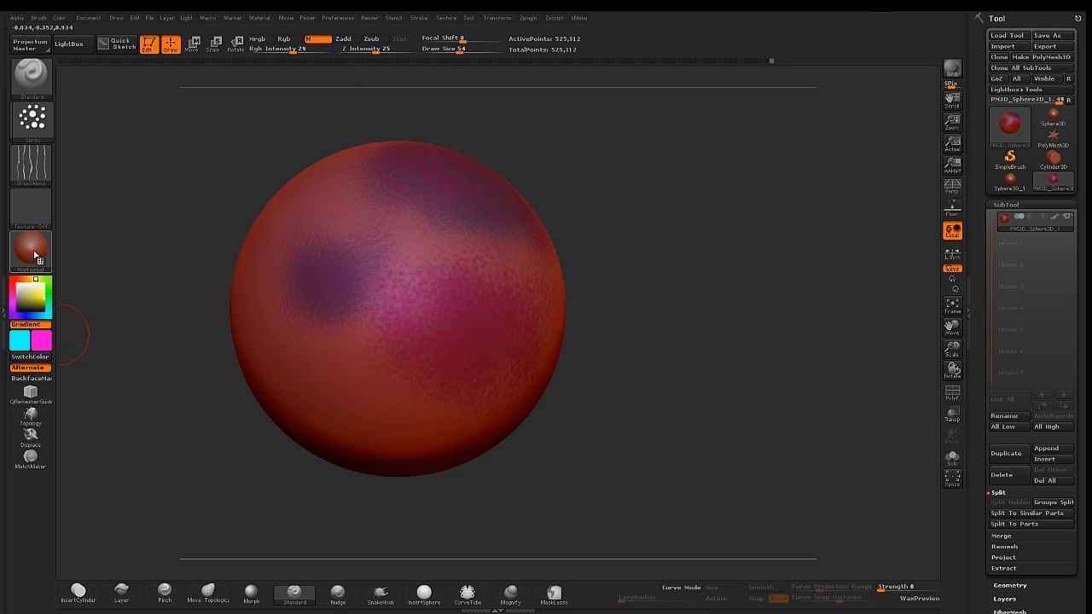
click(31, 249)
click(176, 270)
ctrl+right_drag(336, 220, 536, 297)
mouse_move(297, 229)
alt+right_down()
mouse_move(430, 252)
mouse_move(473, 240)
alt+right_up()
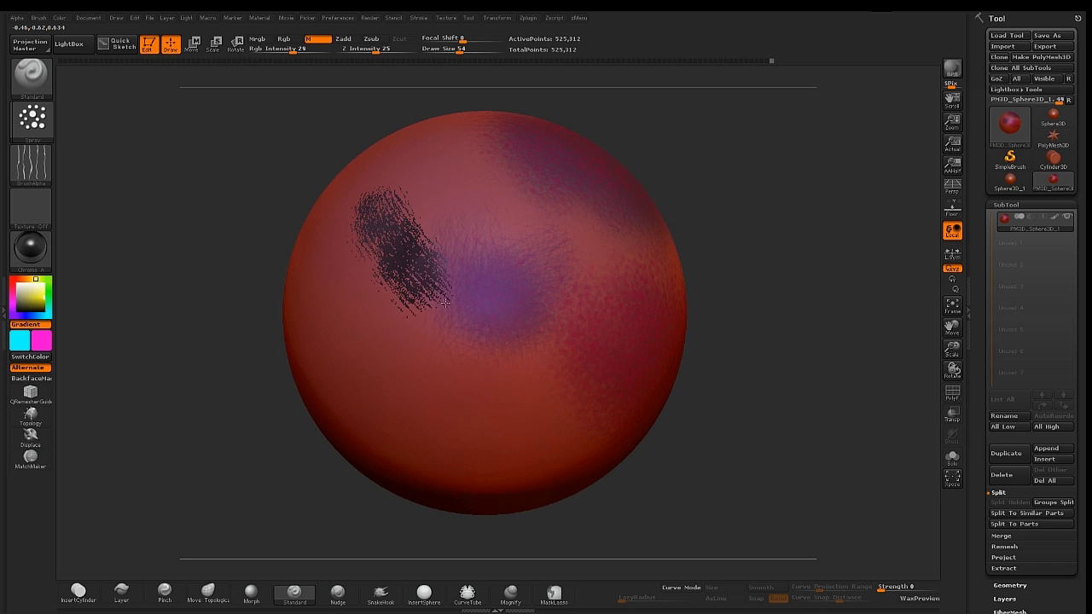